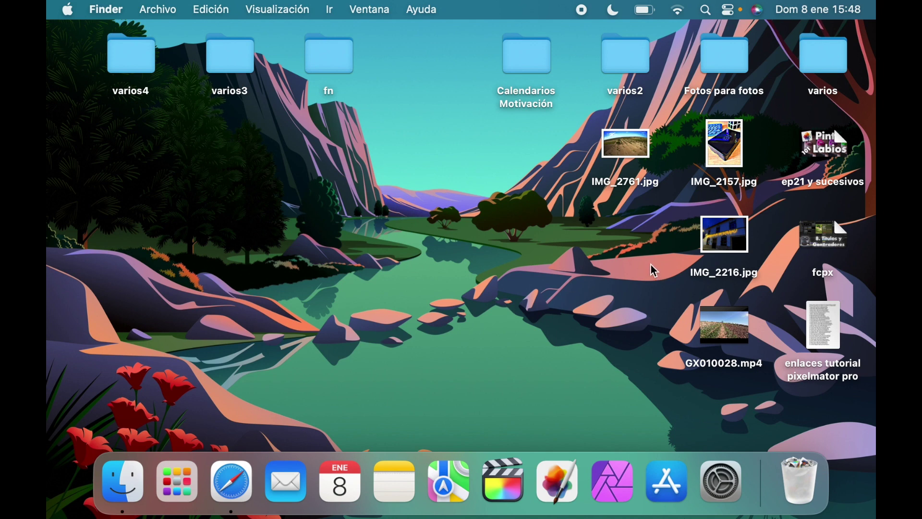
Step: Open GX010028.mp4 from the desktop in Pixelmator Pro and make its window full screen
right_click(746, 342)
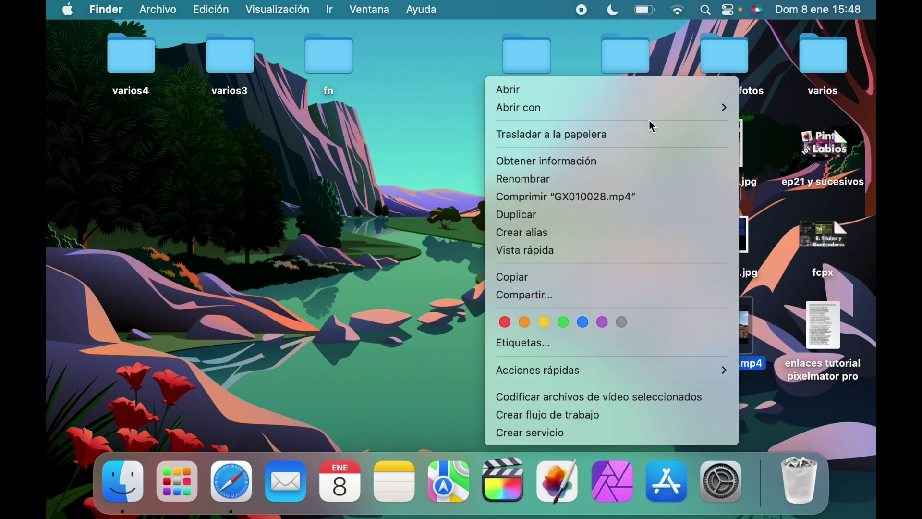
mouse_move(647, 109)
left_click(357, 207)
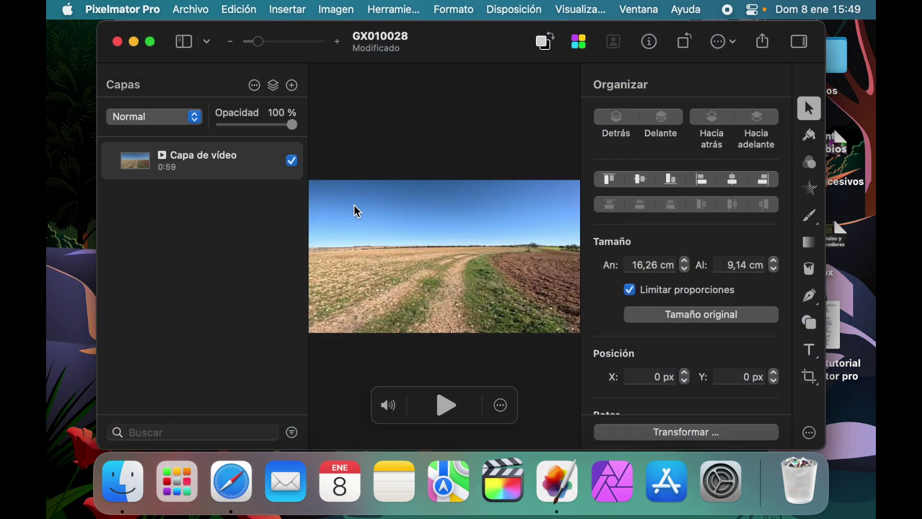
left_click(150, 42)
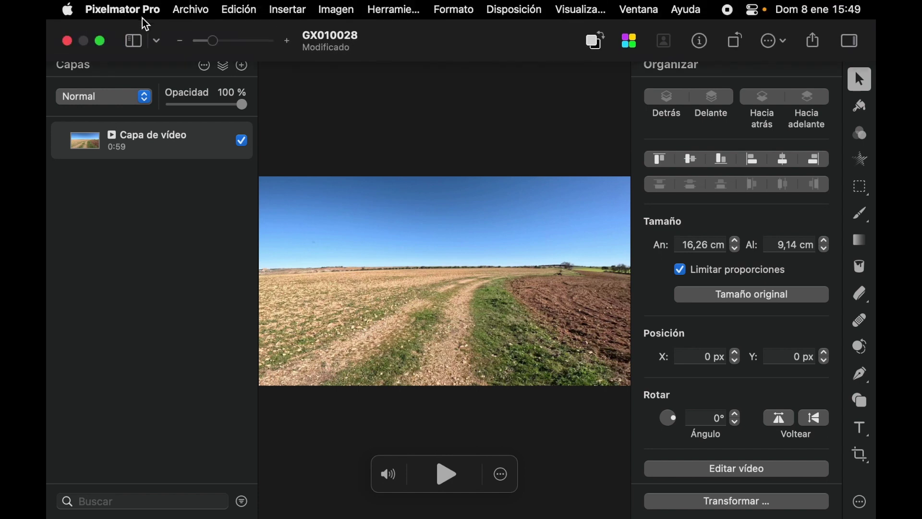
Step: Check which version of Pixelmator Pro is installed and close the information window
left_click(140, 10)
left_click(150, 34)
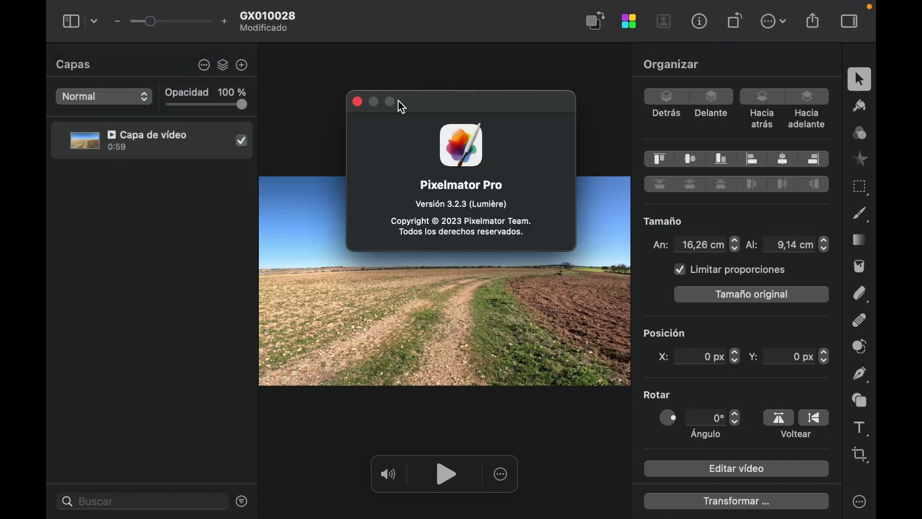
left_click(358, 102)
Step: Play the video layer on the canvas, pausing and resuming the playback to review the footage
key("super+minus")
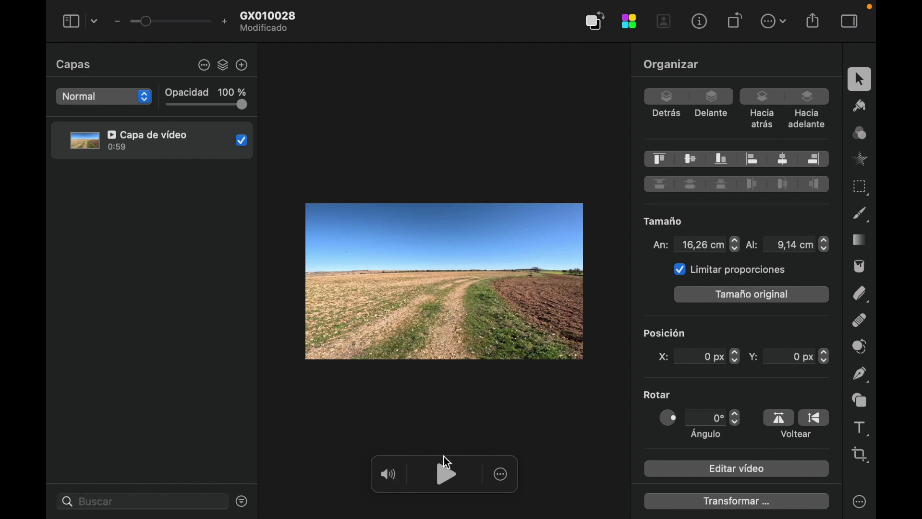
left_click(450, 476)
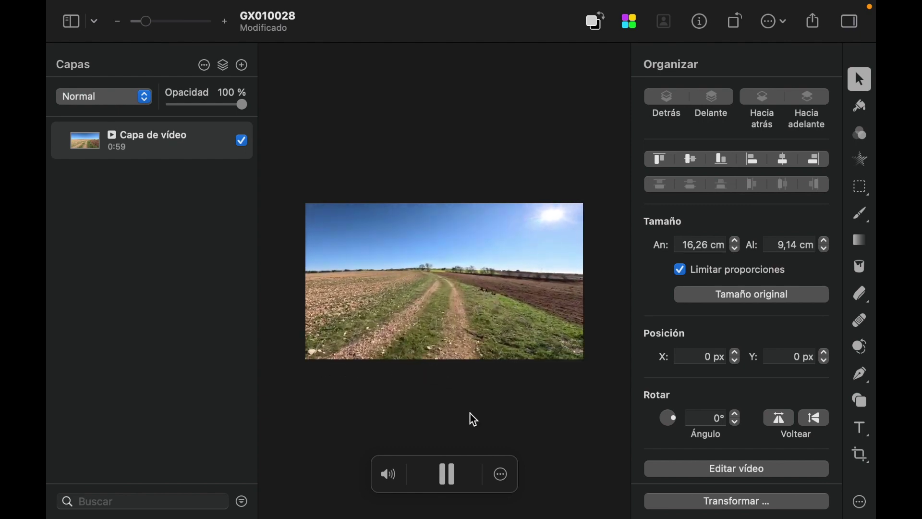
left_click(449, 476)
left_click(452, 476)
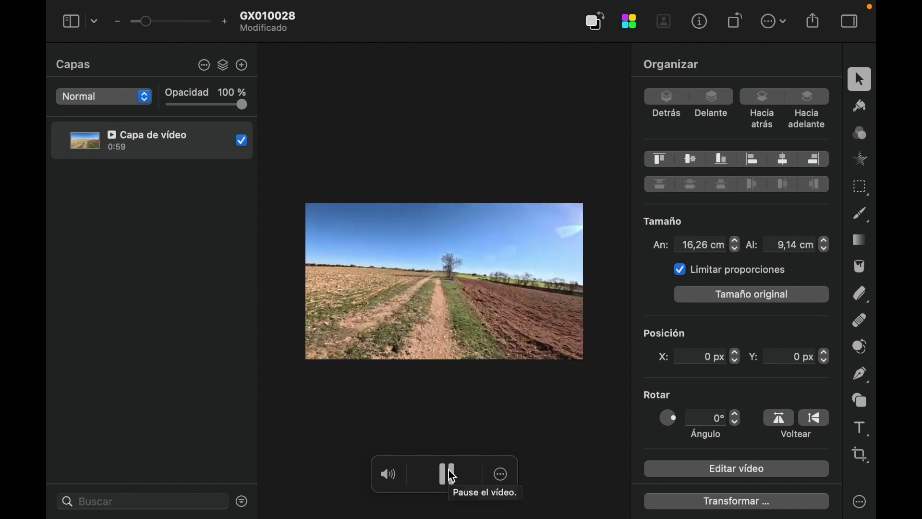
left_click(451, 475)
left_click(451, 476)
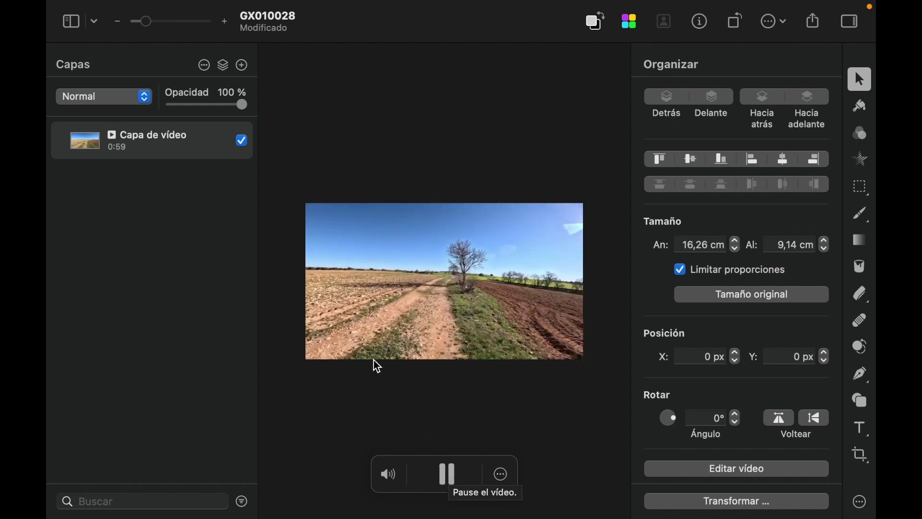
Step: Examine the video layer's trim range and advanced playback settings, then close the video editor
left_click(502, 482)
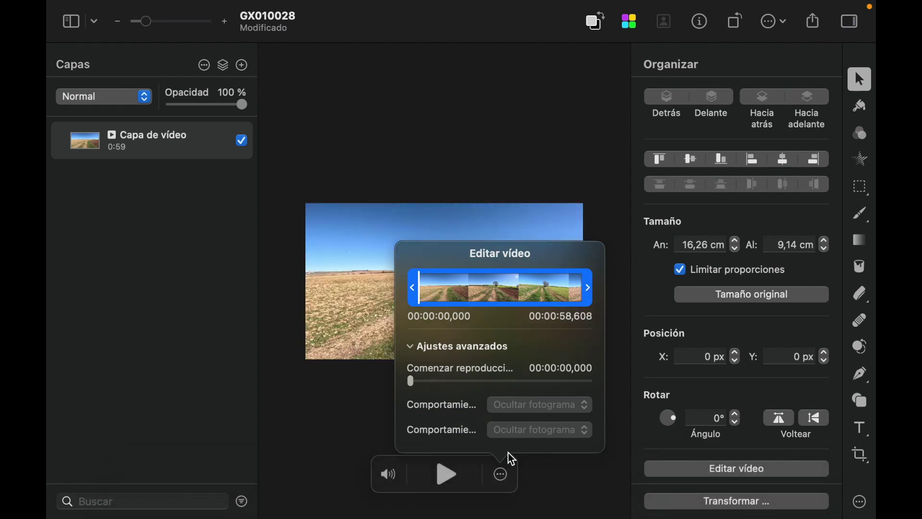
left_click(502, 476)
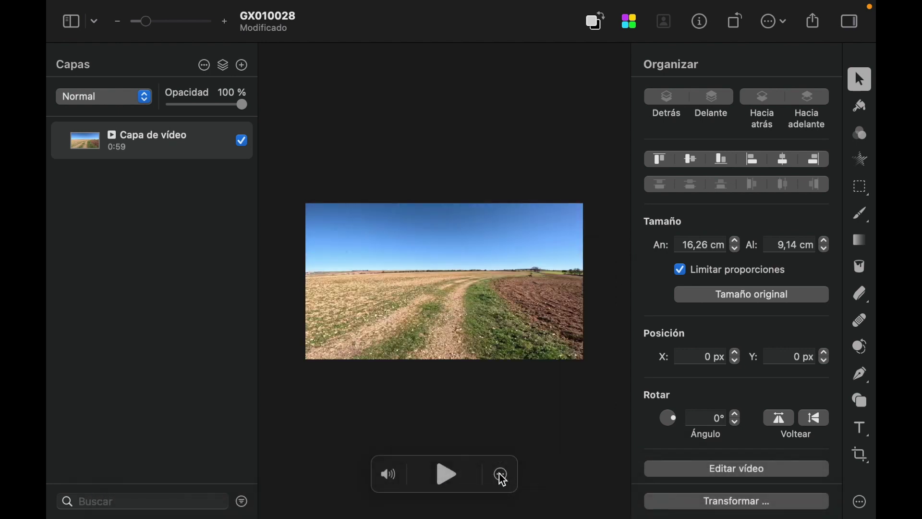
right_click(139, 143)
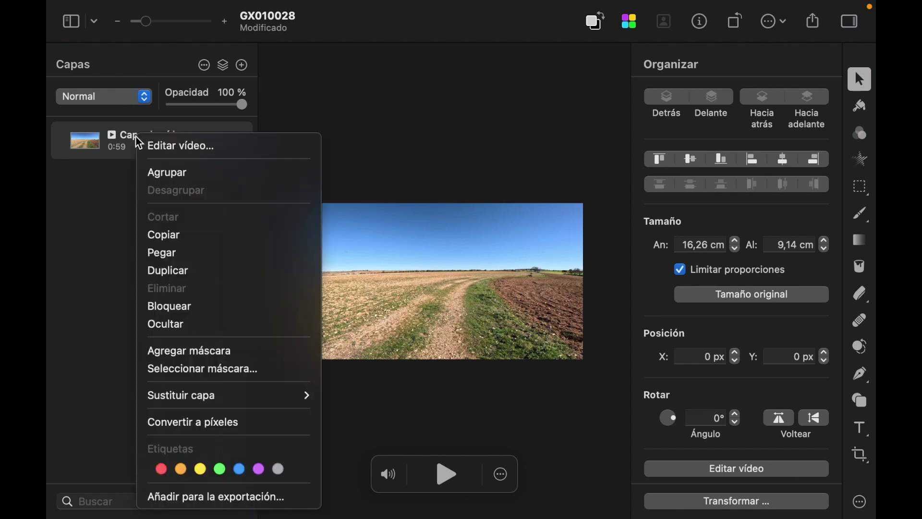
left_click(164, 147)
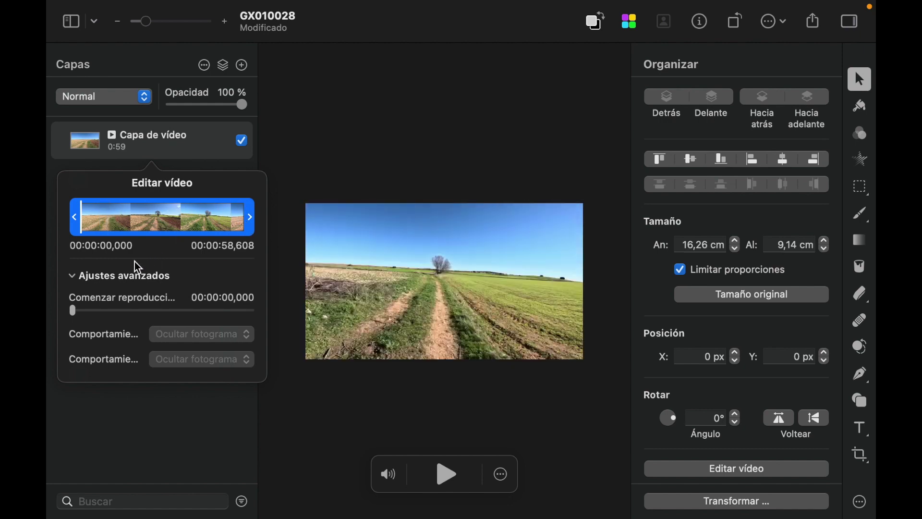
left_click_drag(80, 317, 50, 325)
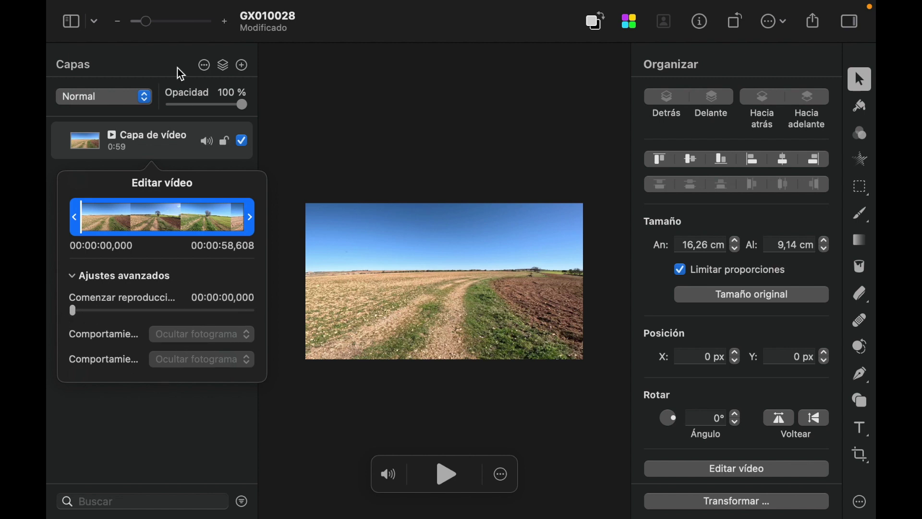
left_click(164, 148)
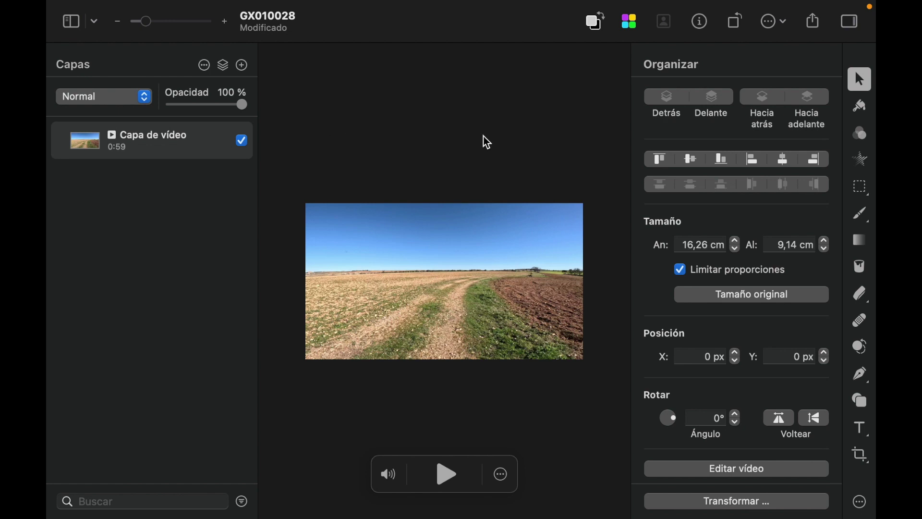
Step: Apply the first Paisajes color adjustment preset to the video layer and play the result
left_click(858, 137)
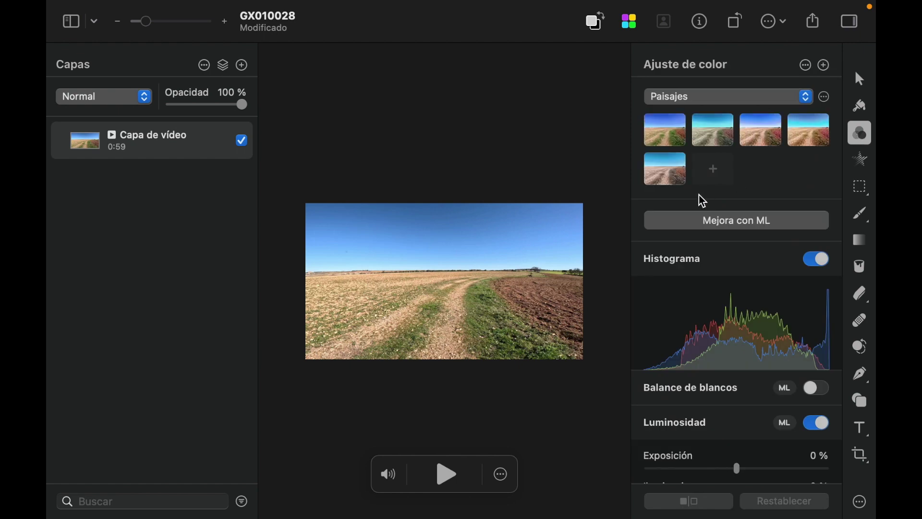
left_click(663, 133)
left_click(448, 475)
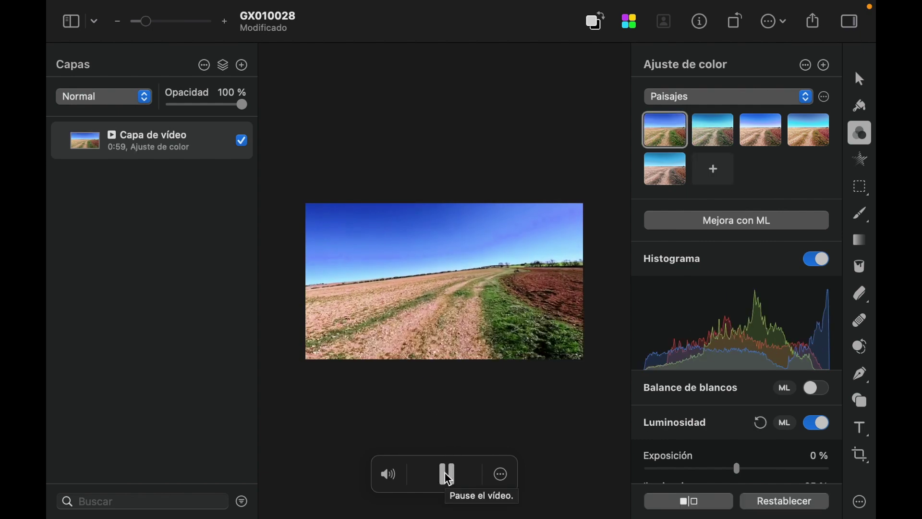
Step: Look through the color adjustments available for the video layer, from the histogram down to Viñeta
scroll(743, 354, "down", 5)
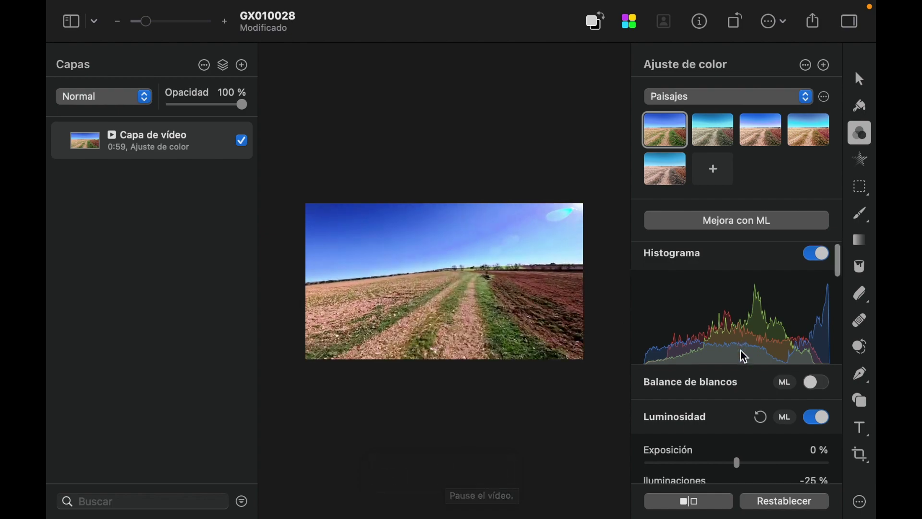
mouse_move(737, 340)
left_mouse_down()
mouse_move(658, 339)
mouse_move(813, 345)
mouse_move(743, 353)
mouse_move(737, 344)
left_mouse_up()
scroll(738, 342, "down", 10)
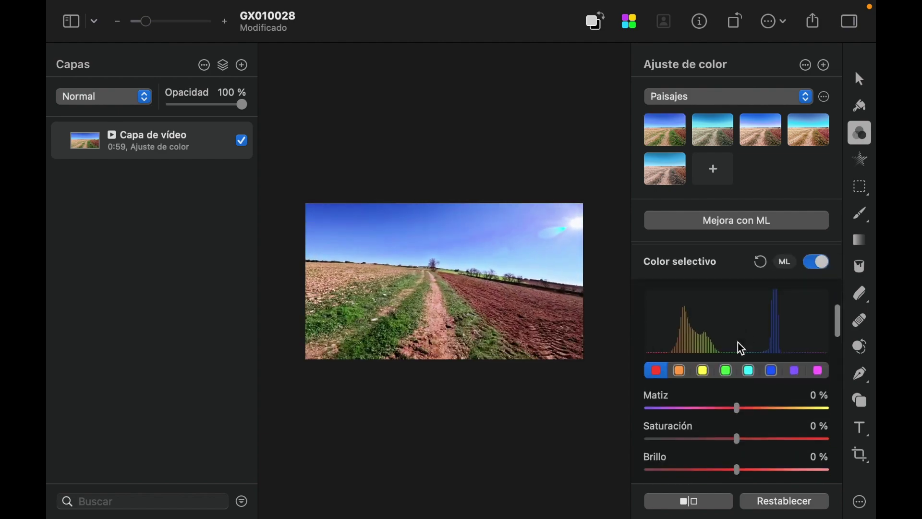
scroll(738, 342, "down", 10)
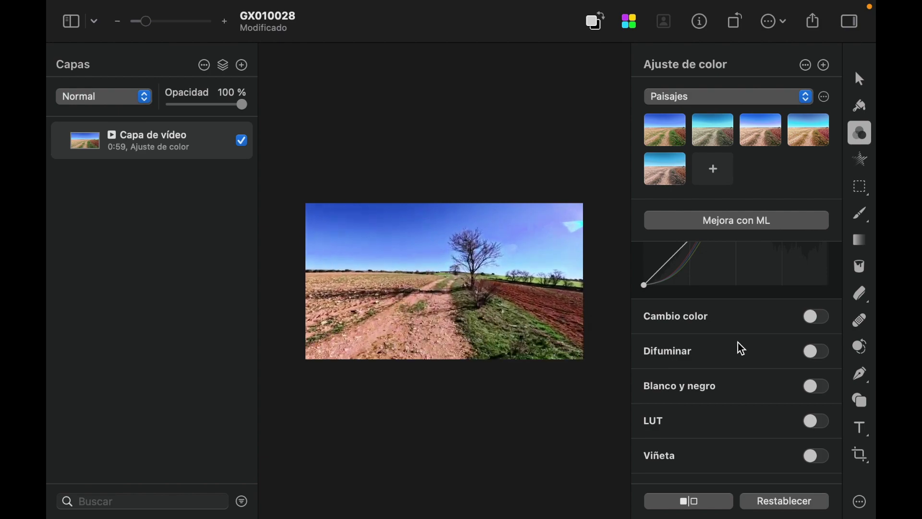
scroll(742, 348, "down", 4)
scroll(737, 342, "up", 15)
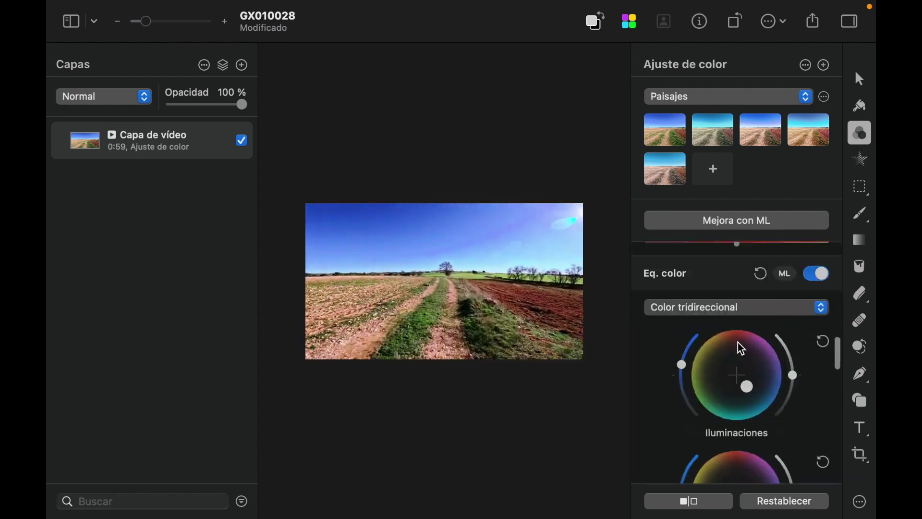
Step: Try the green effect preset from the Croma collection on the playing video, reset the effects and pause playback
left_click(861, 161)
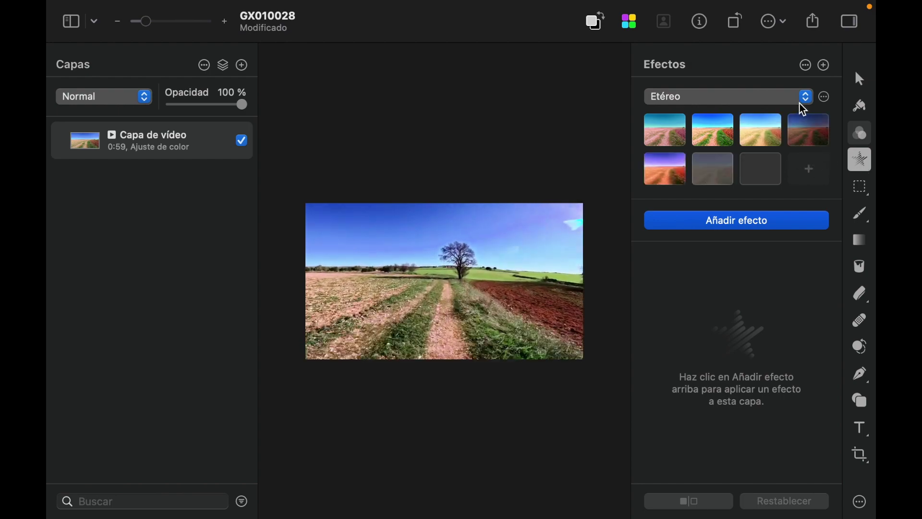
left_click(804, 99)
left_click(710, 116)
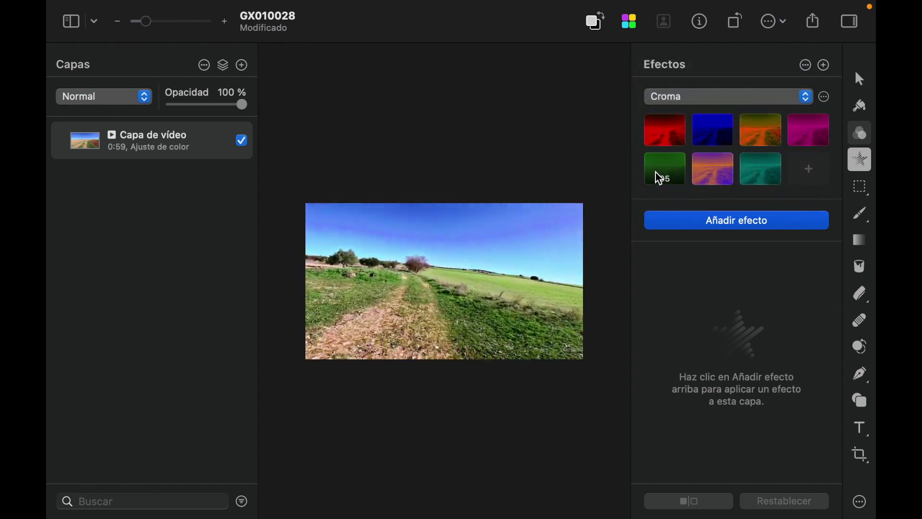
left_click(667, 177)
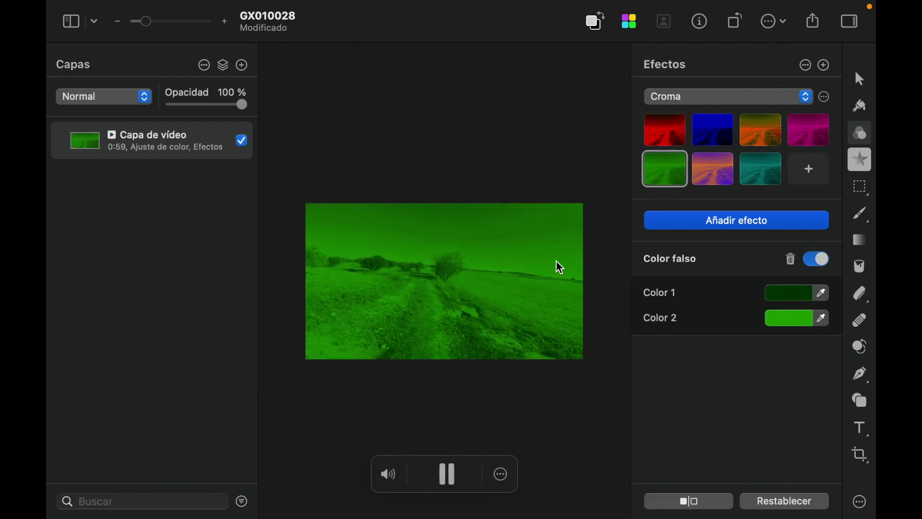
left_click(778, 501)
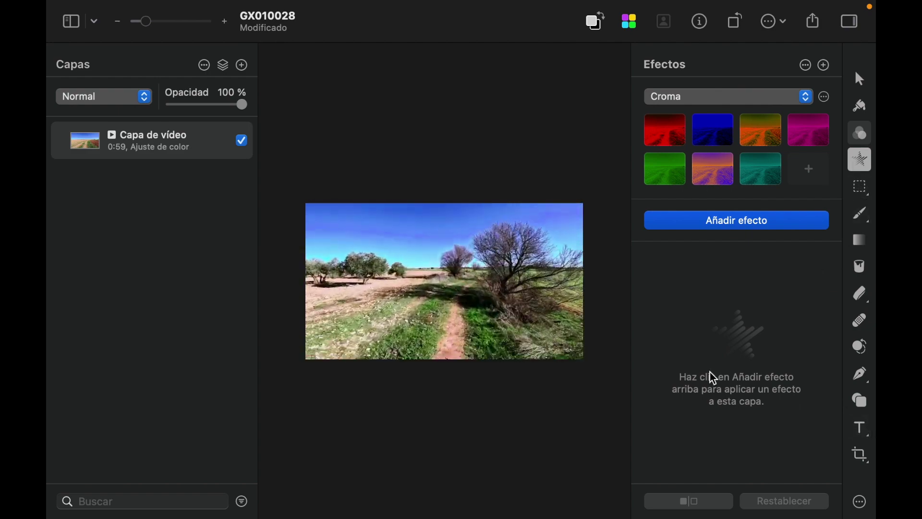
mouse_move(432, 370)
left_click(449, 473)
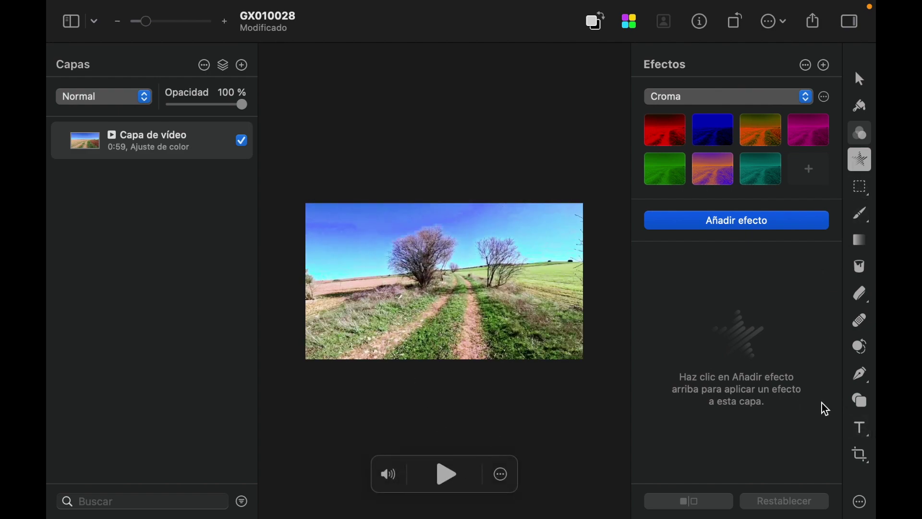
Step: Add a text layer over the video and replace its placeholder with "Título"
left_click(861, 427)
left_click(414, 282)
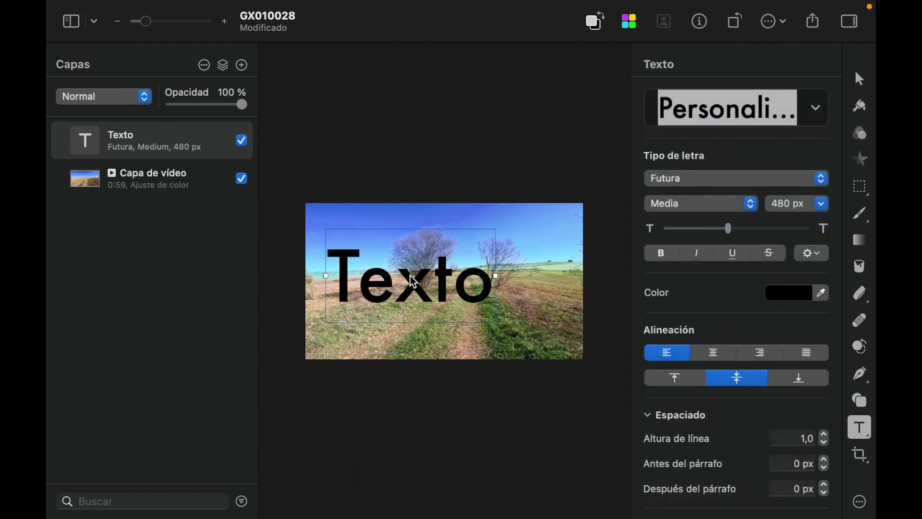
double_click(439, 286)
type("Título")
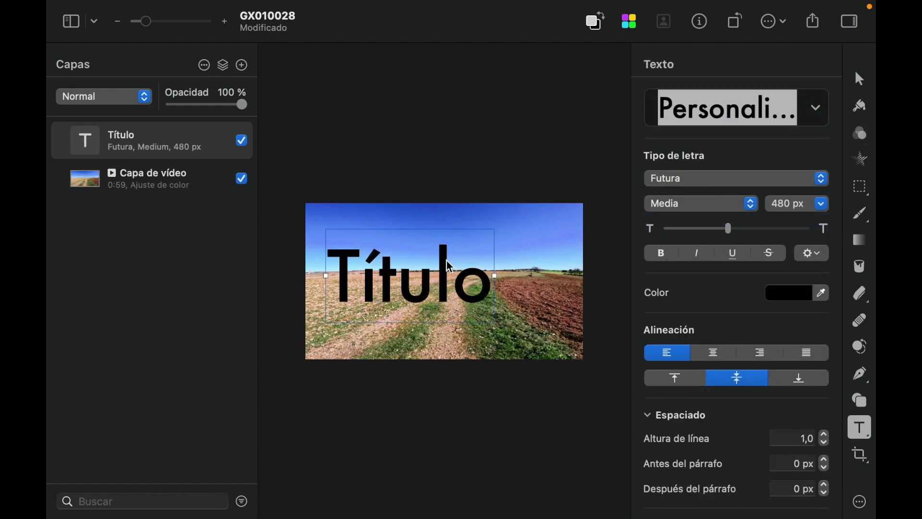
Step: Center the title over the video and apply the vibrant gradient style preset with blue fill and light outline
left_click_drag(429, 284, 464, 284)
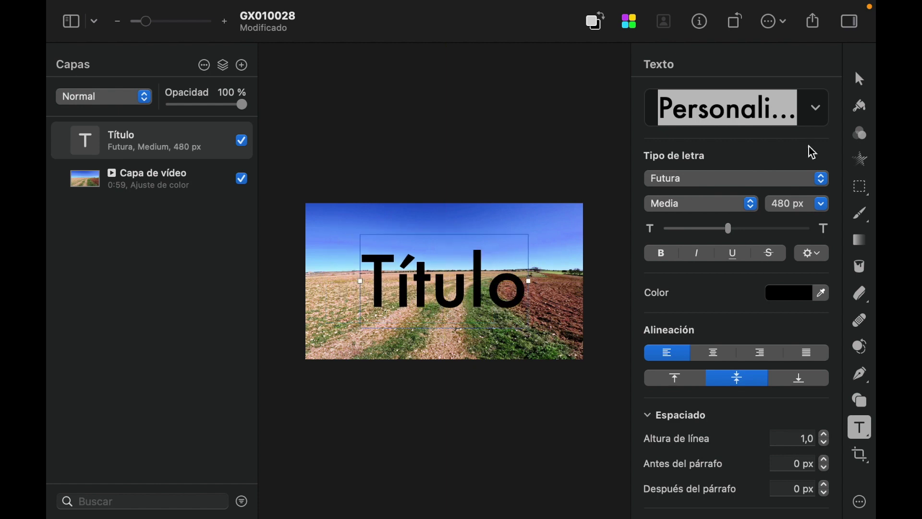
left_click(860, 107)
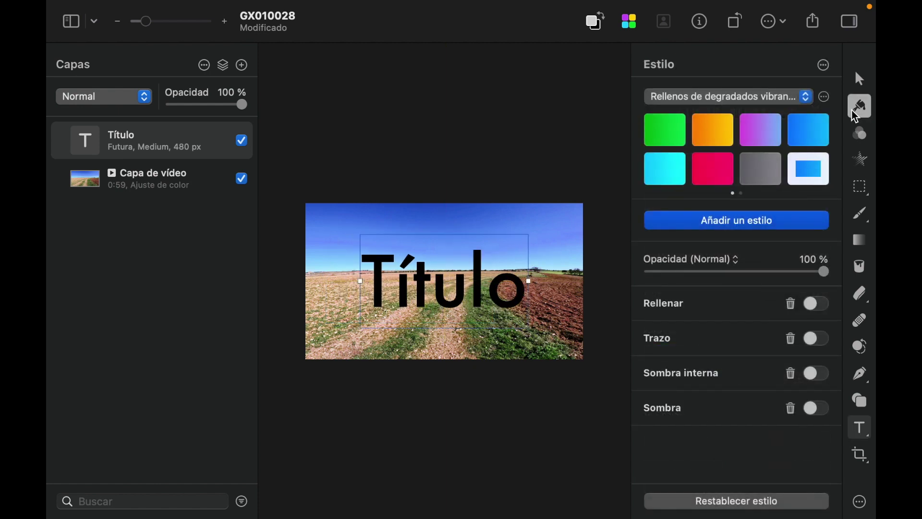
left_click(805, 171)
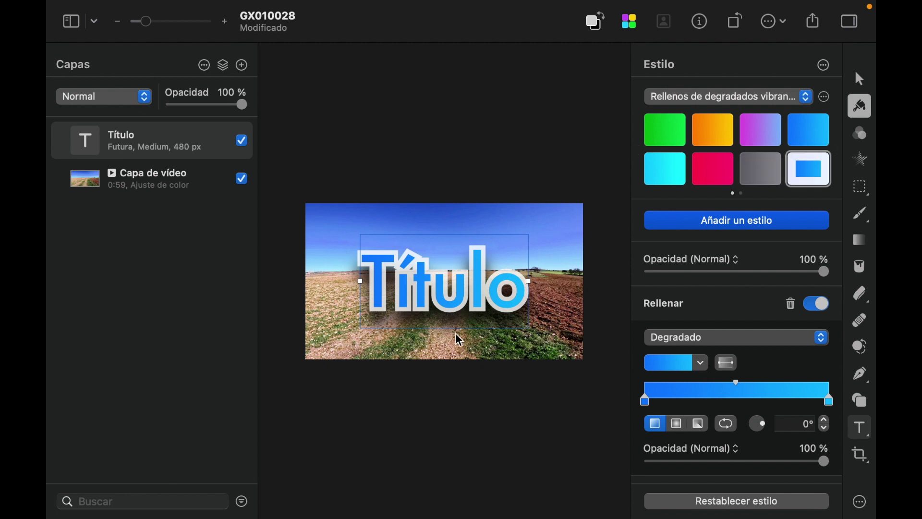
Step: Play the video layer beneath the title and hide the Título text layer
left_click(153, 173)
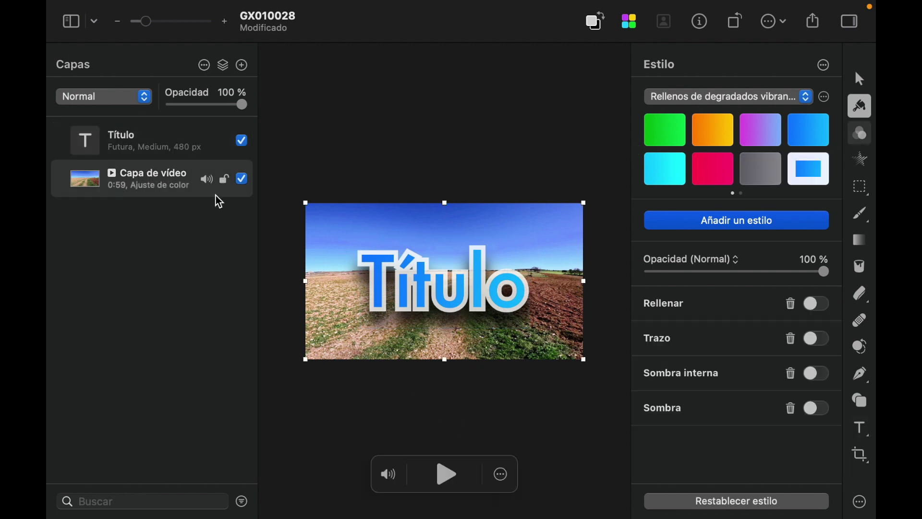
left_click(445, 480)
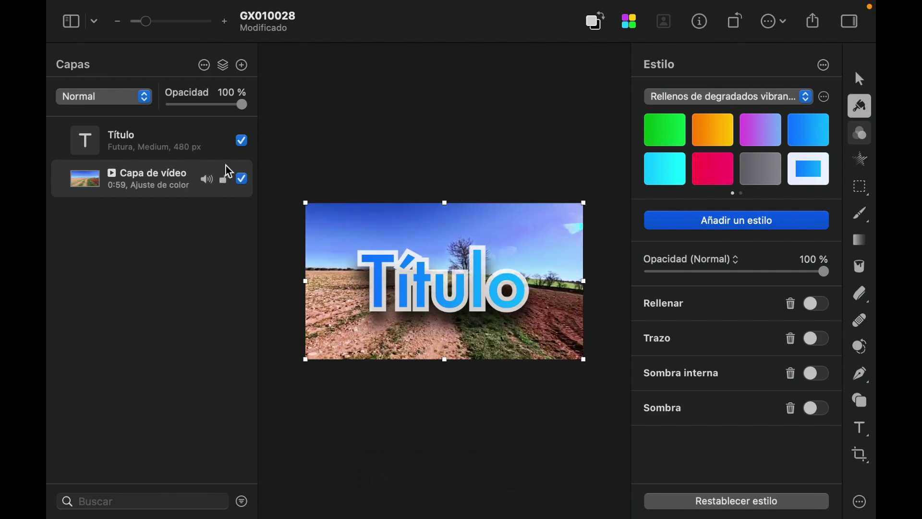
left_click(241, 140)
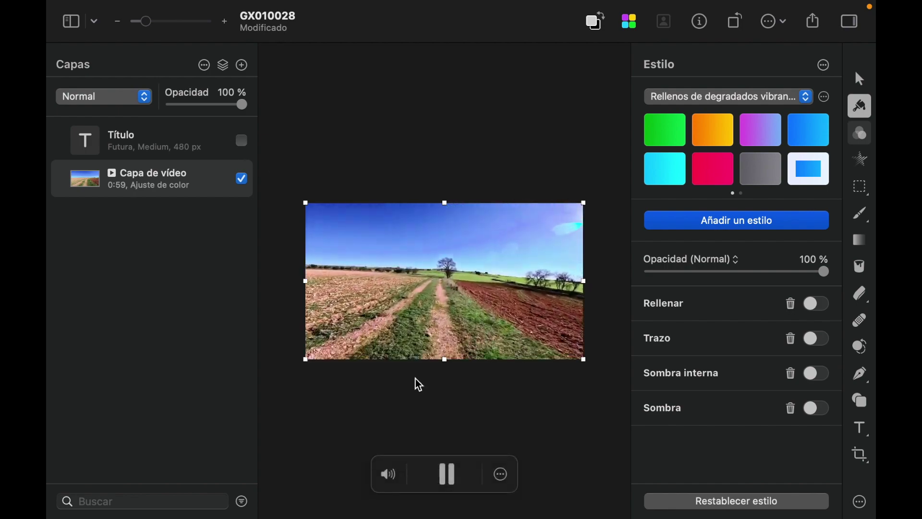
Step: Show the color adjustments of the playing video layer and dismiss the Effects tool description
left_click(856, 137)
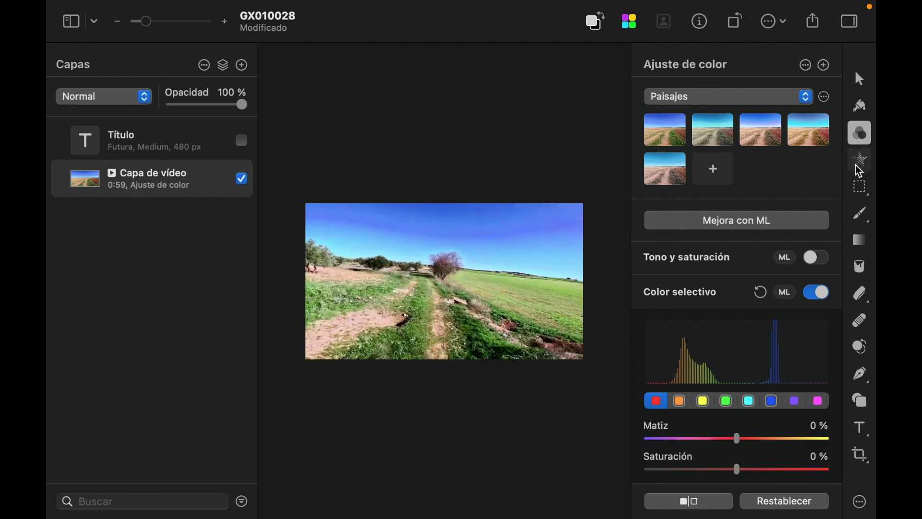
mouse_move(860, 170)
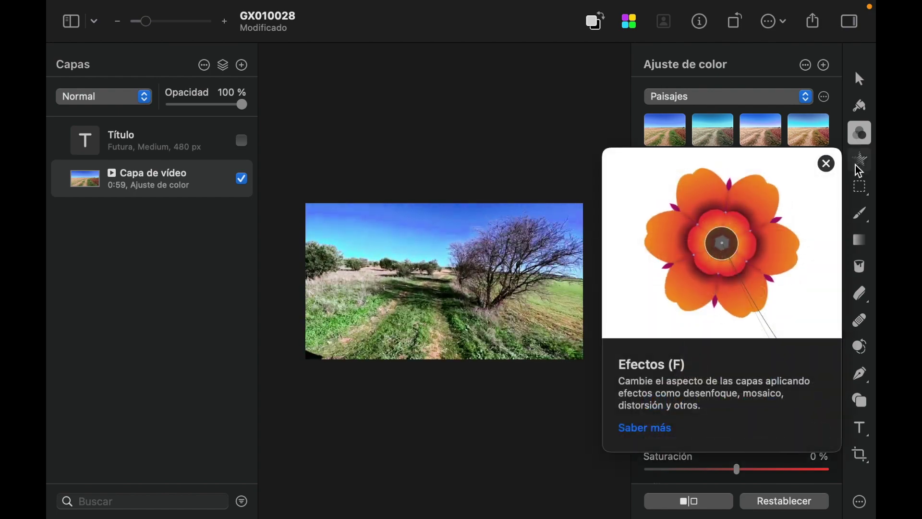
left_click(826, 164)
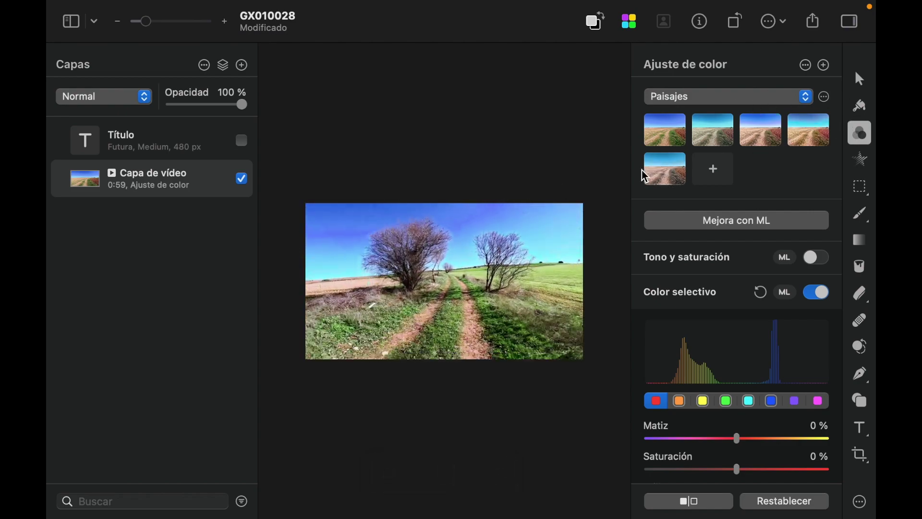
Step: Pause playback and scale the video layer down proportionally to about 5,47 × 3,08 cm in the canvas's upper-left corner
left_click(859, 78)
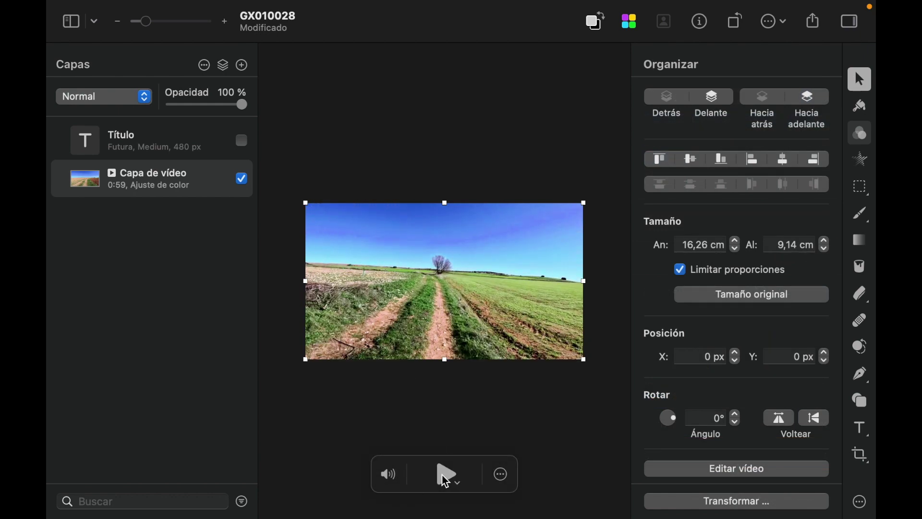
left_click(447, 476)
left_click_drag(584, 360, 400, 257)
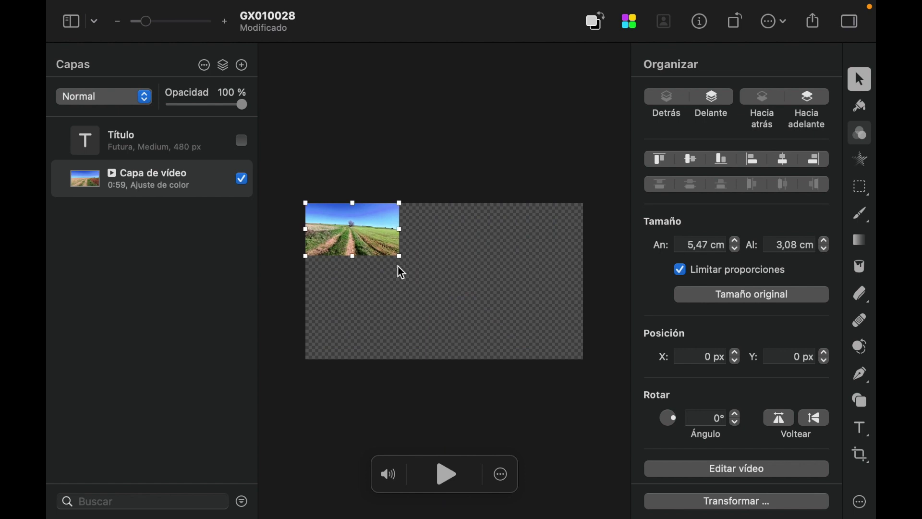
Step: Duplicate the scaled-down video layer and place the copy directly to the right of the original, at X 646 px
right_click(130, 178)
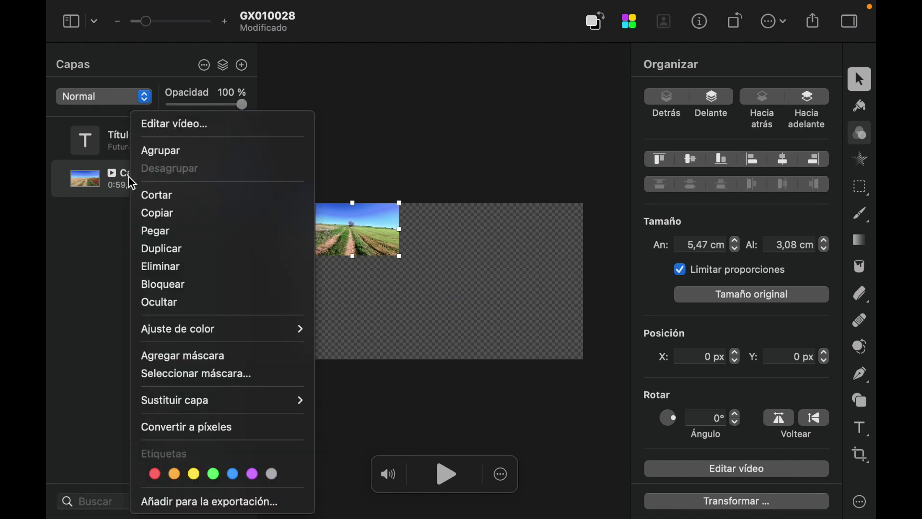
left_click(157, 249)
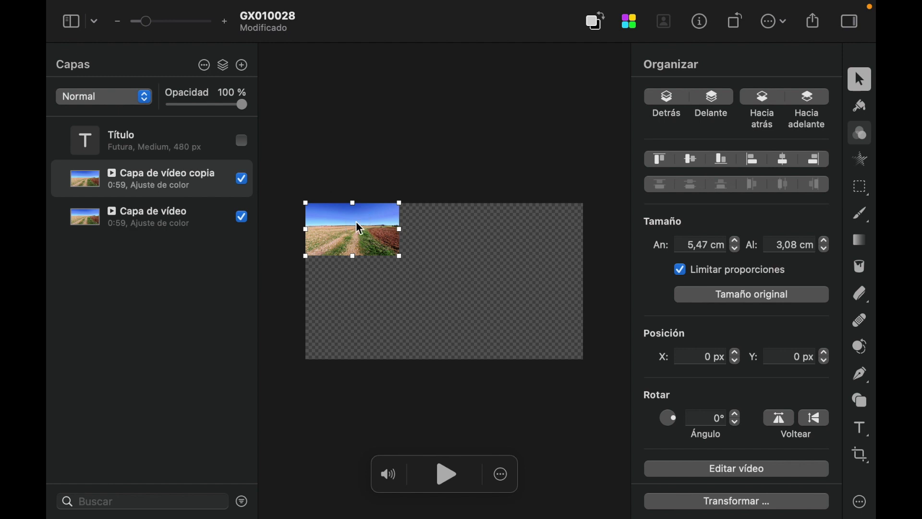
left_click_drag(356, 221, 440, 223)
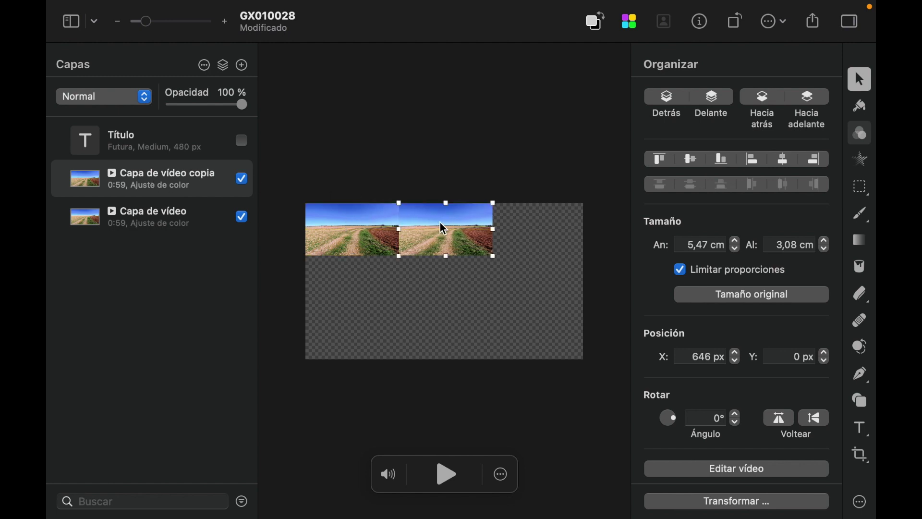
Step: Duplicate the video copy again, move the new duplicate down to the canvas's bottom edge at Y 717 px, and hide it
right_click(147, 187)
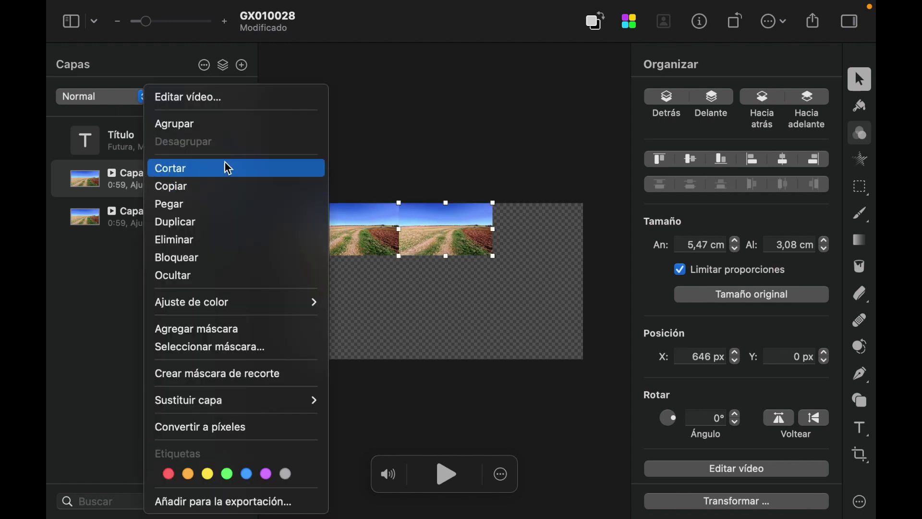
left_click(205, 223)
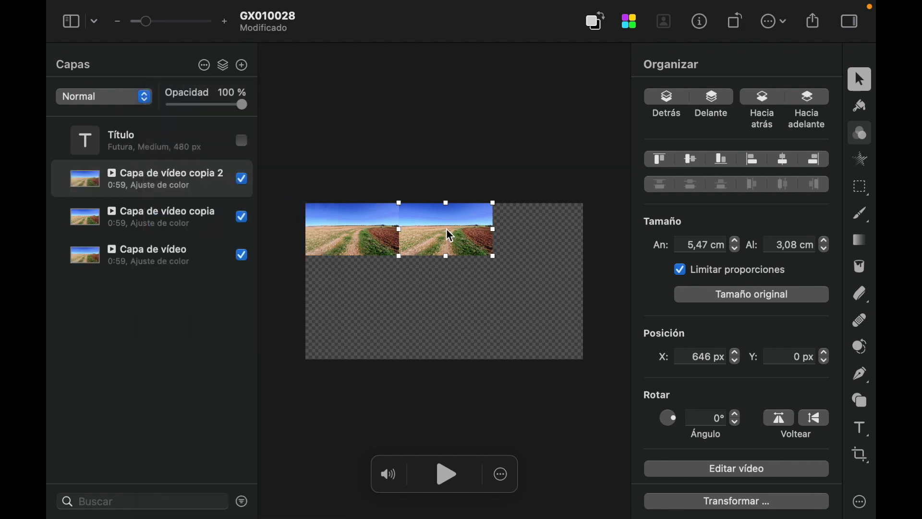
left_click_drag(448, 233, 449, 340)
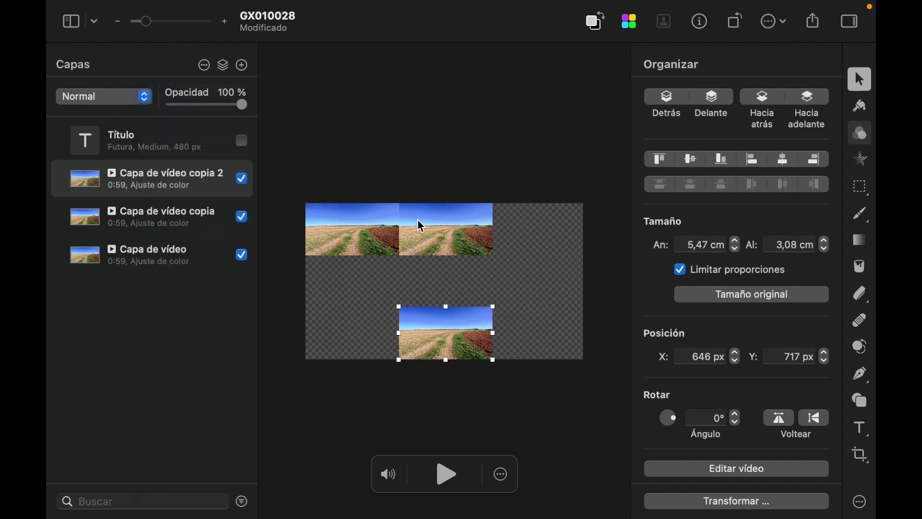
left_click(242, 183)
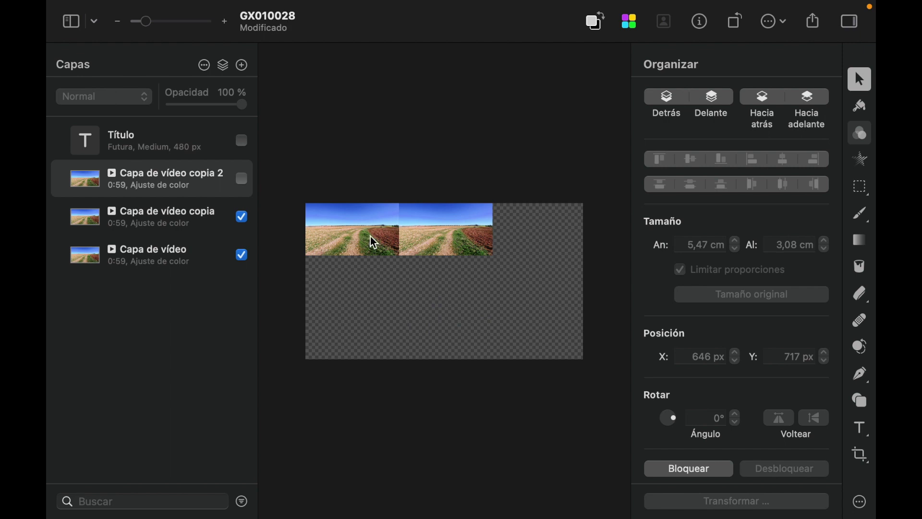
Step: Enlarge the Capa de vídeo copia layer to fill the whole canvas at 16,26 × 9,14 cm
left_click(226, 225)
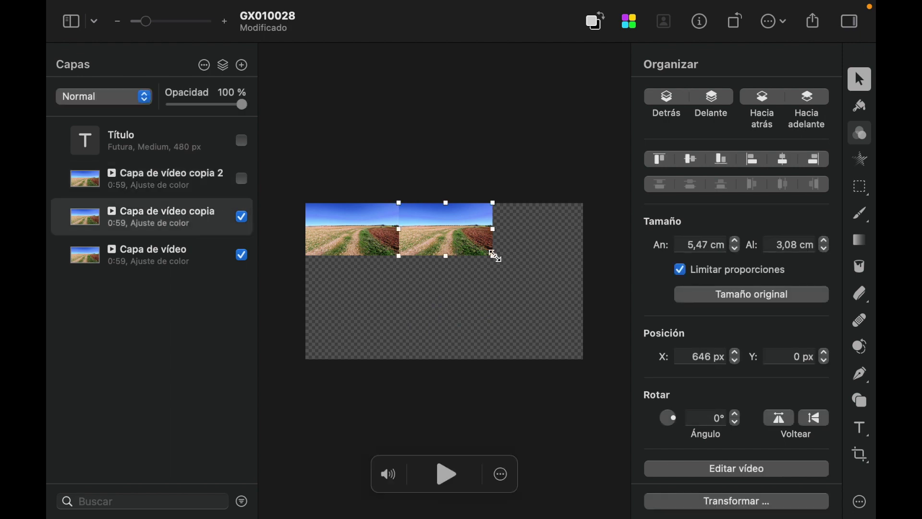
left_click_drag(494, 257, 590, 366)
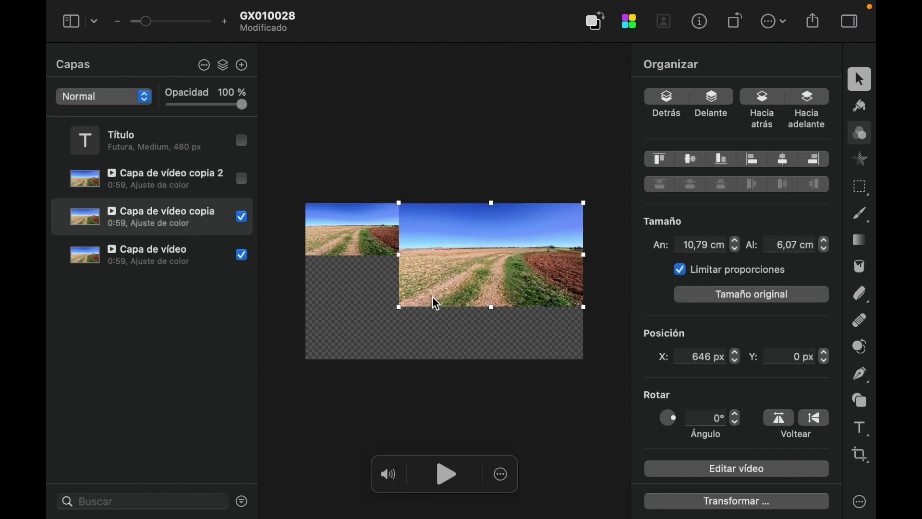
left_click_drag(399, 307, 282, 367)
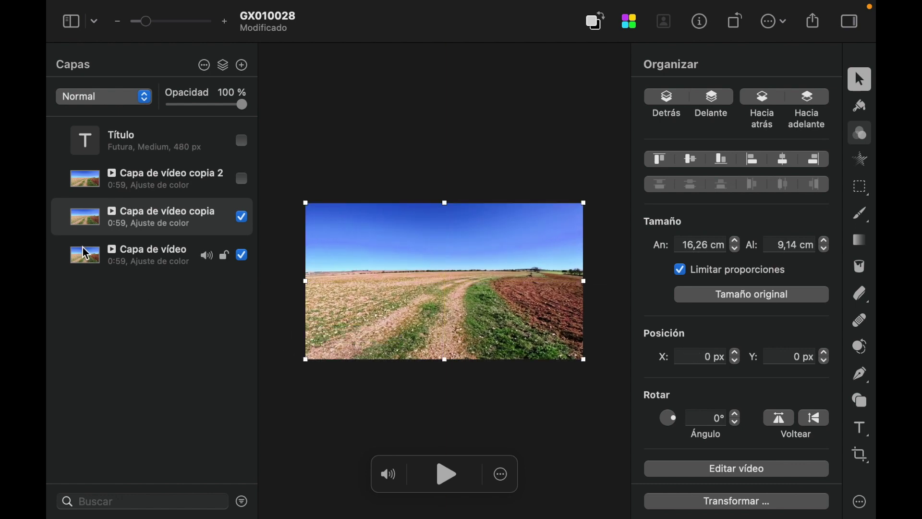
Step: Bring the small Capa de vídeo layer above the full-size copy and place it in the canvas's lower-right corner
left_click_drag(145, 255, 146, 205)
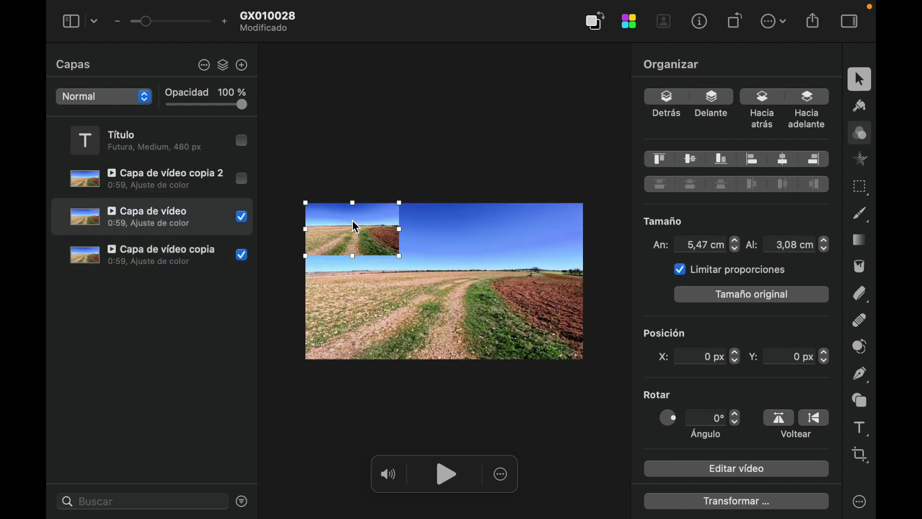
left_click_drag(356, 227, 533, 326)
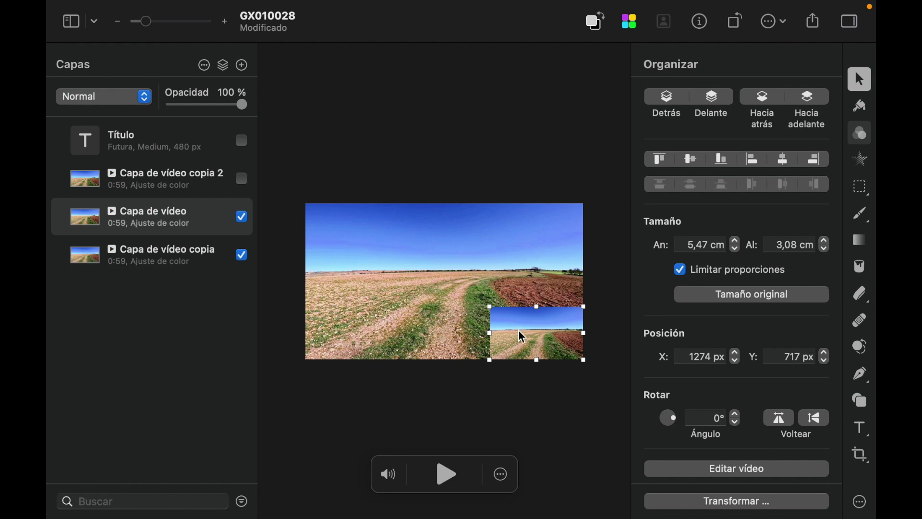
Step: Move the small video layer to the middle of the canvas and enlarge it to about 7,95 × 4,47 cm
left_click_drag(519, 331, 428, 279)
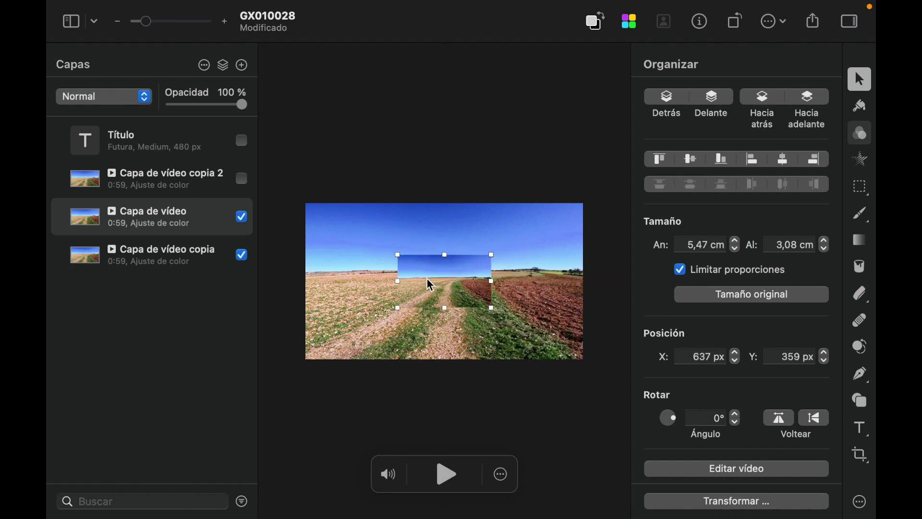
left_click_drag(492, 255, 524, 243)
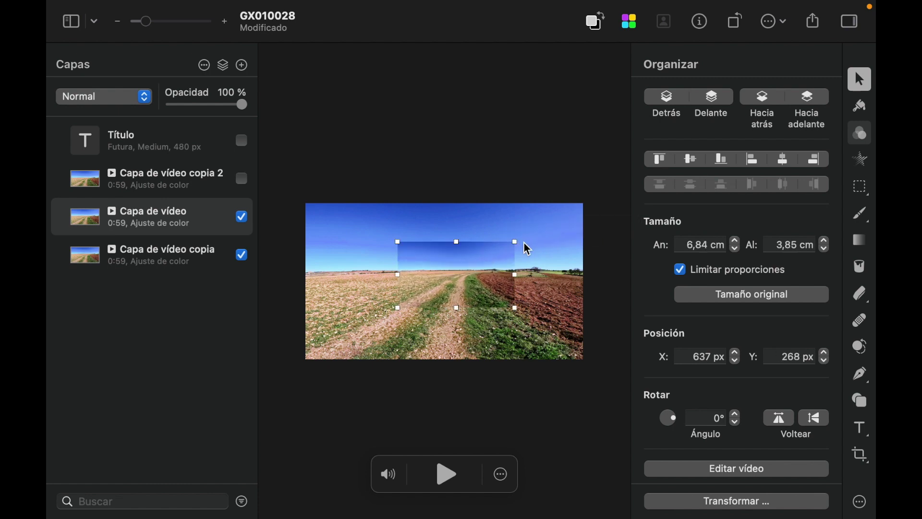
left_click_drag(399, 304, 379, 318)
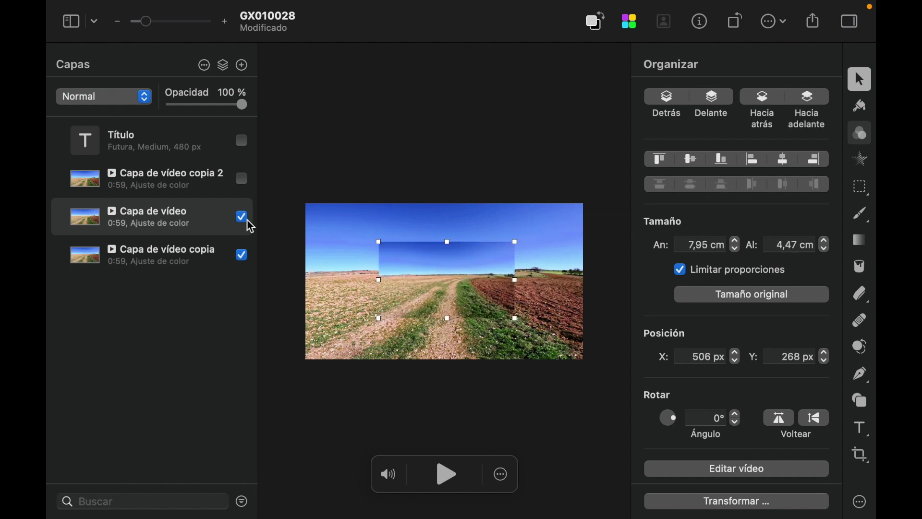
Step: Apply color preset 01 from the Cinemático collection to the small Capa de vídeo layer
left_click(862, 136)
left_click(812, 95)
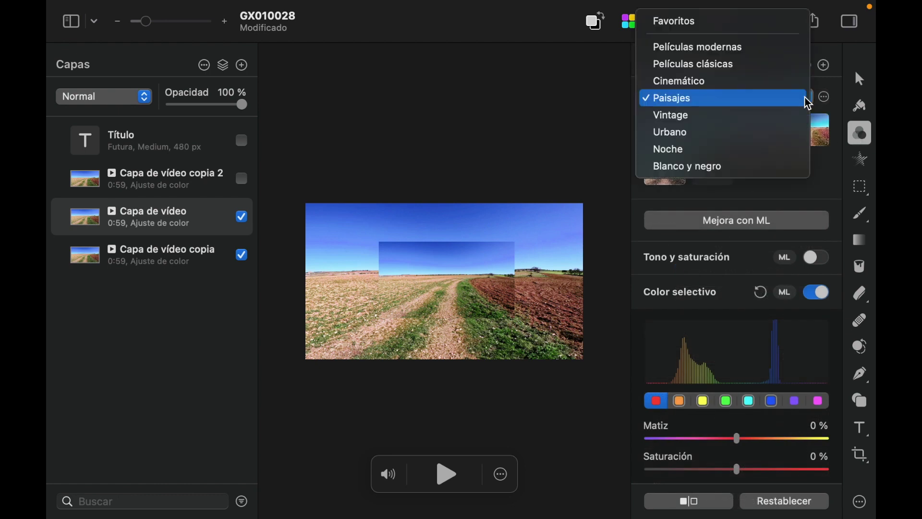
left_click(759, 79)
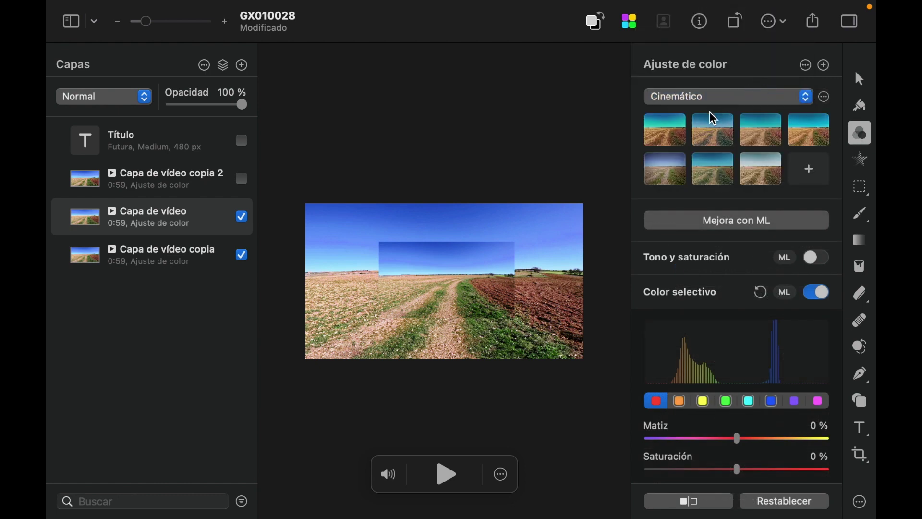
left_click(667, 124)
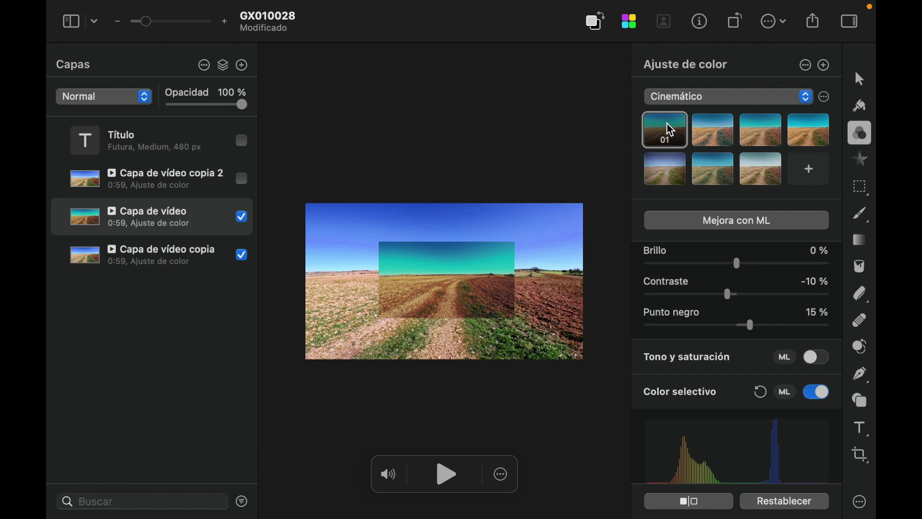
Step: Add a Gaussiano blur effect to the full-size Capa de vídeo copia layer and adjust its strength
left_click(135, 260)
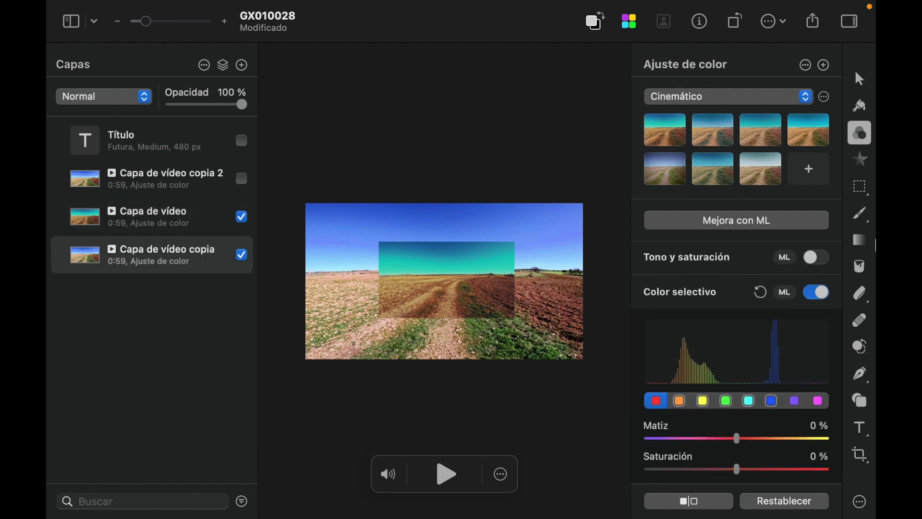
left_click(863, 160)
left_click(732, 224)
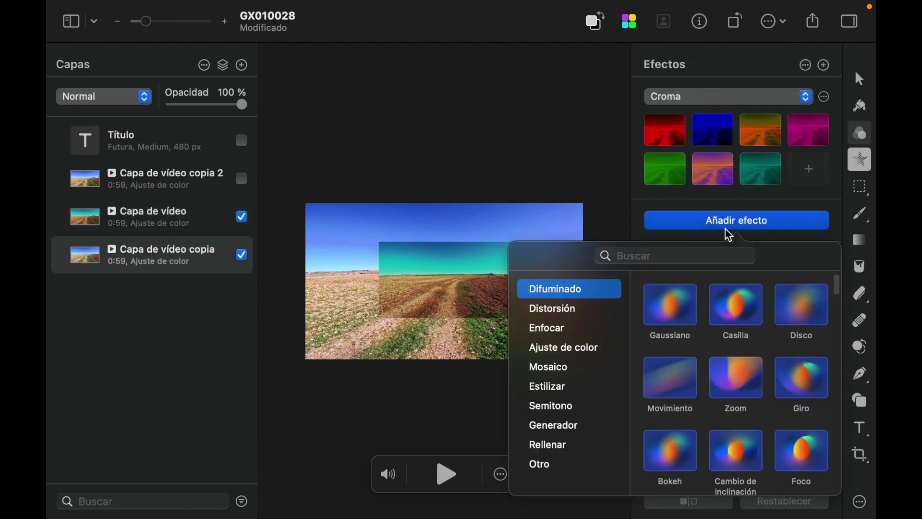
left_click(685, 293)
left_click_drag(665, 309, 696, 311)
Step: Enlarge the inset Capa de vídeo layer to about 9,23 × 5,19 cm and center it over the blurred background
left_click(250, 215)
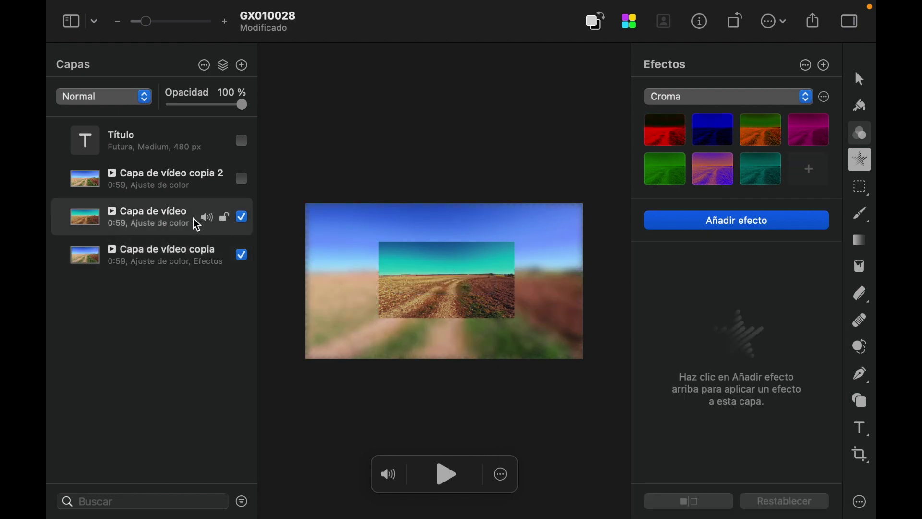
left_click(860, 78)
left_click_drag(514, 244, 537, 230)
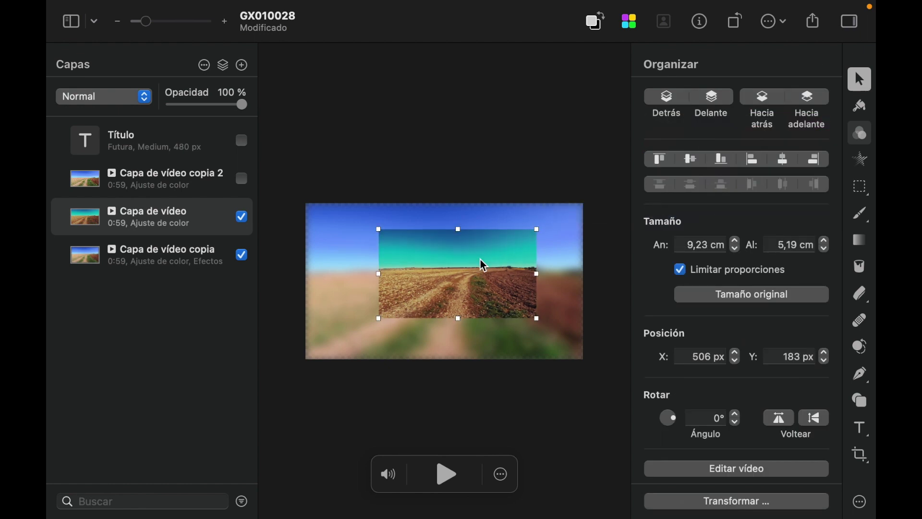
left_click_drag(481, 263, 464, 274)
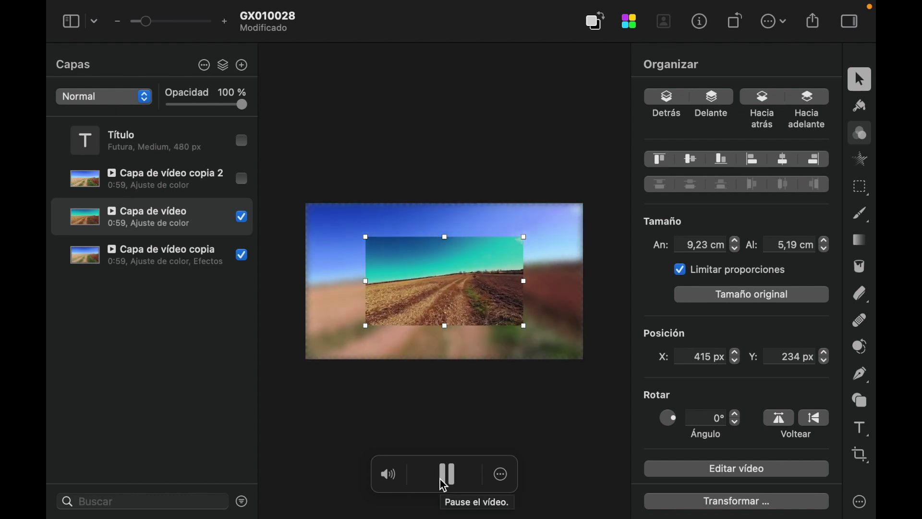
Step: Preview the inset video over its blurred background, starting and pausing playback with the Capa de vídeo copia layer selected
left_click(446, 475)
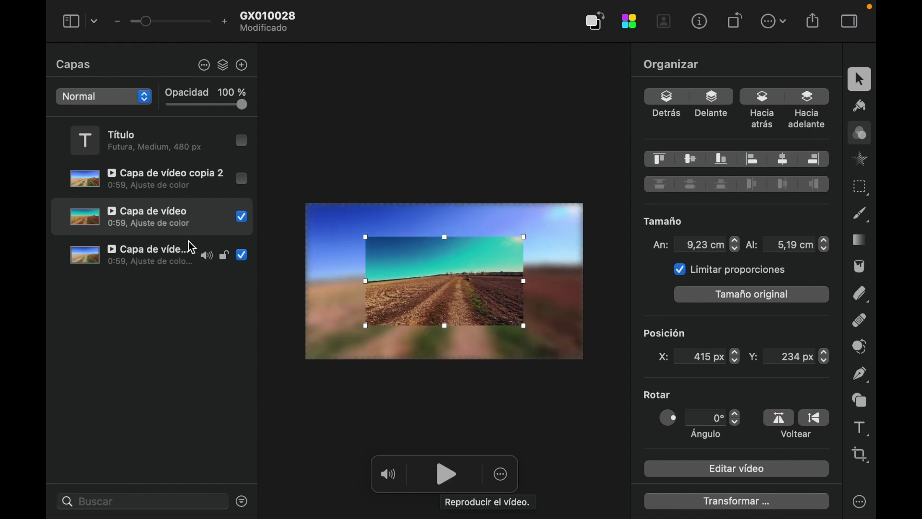
left_click(161, 250)
left_click(447, 480)
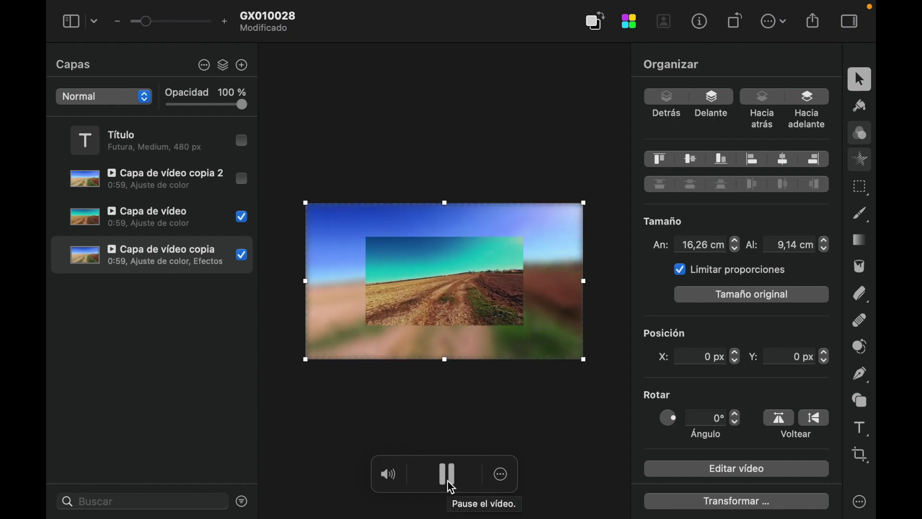
left_click(448, 480)
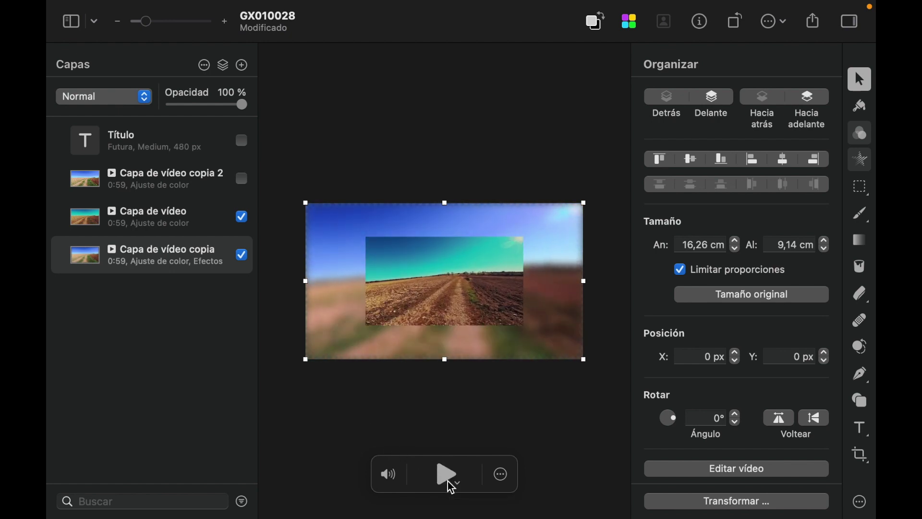
left_click(447, 480)
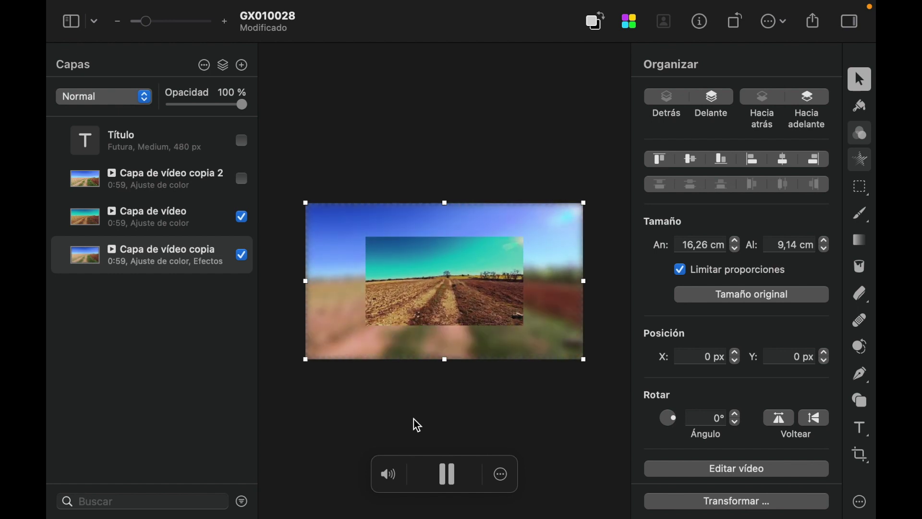
left_click(455, 483)
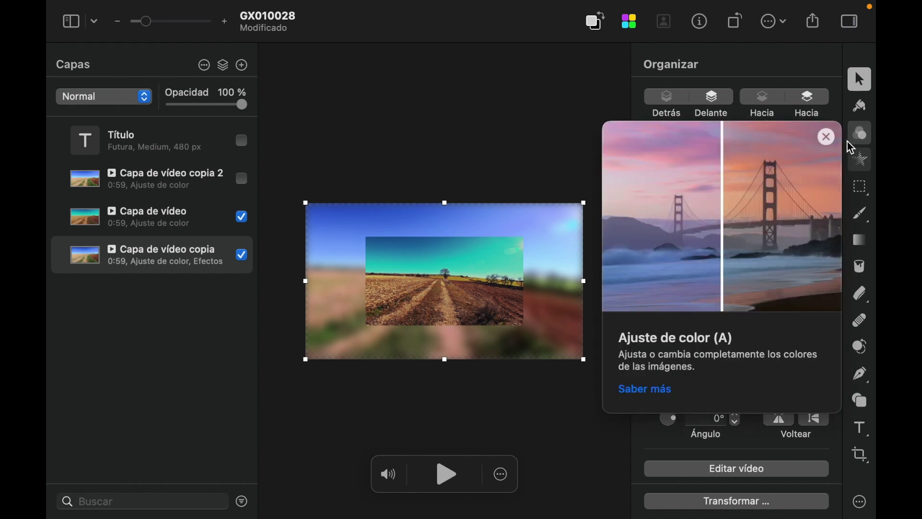
Step: Review the color adjustments of the Capa de vídeo copia layer, from the Cinemático presets and Color selectivo to the three-way color wheels
left_click(863, 135)
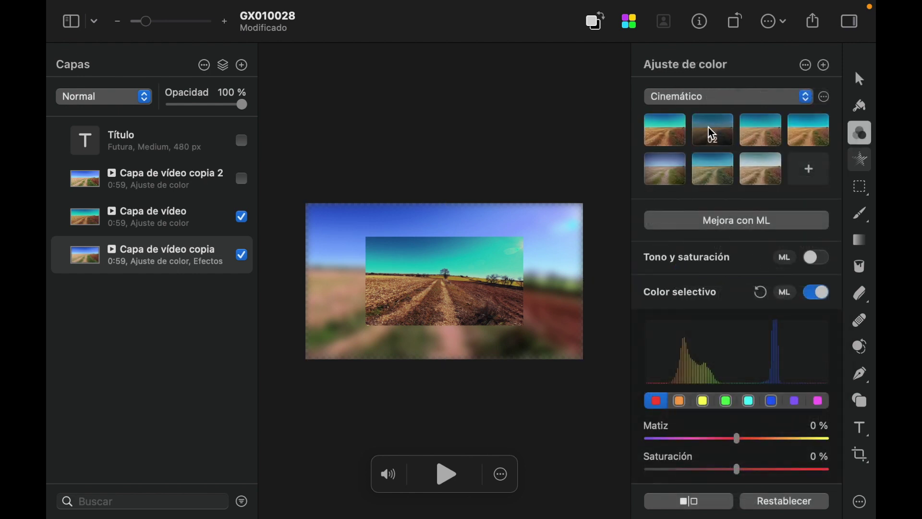
scroll(726, 364, "down", 10)
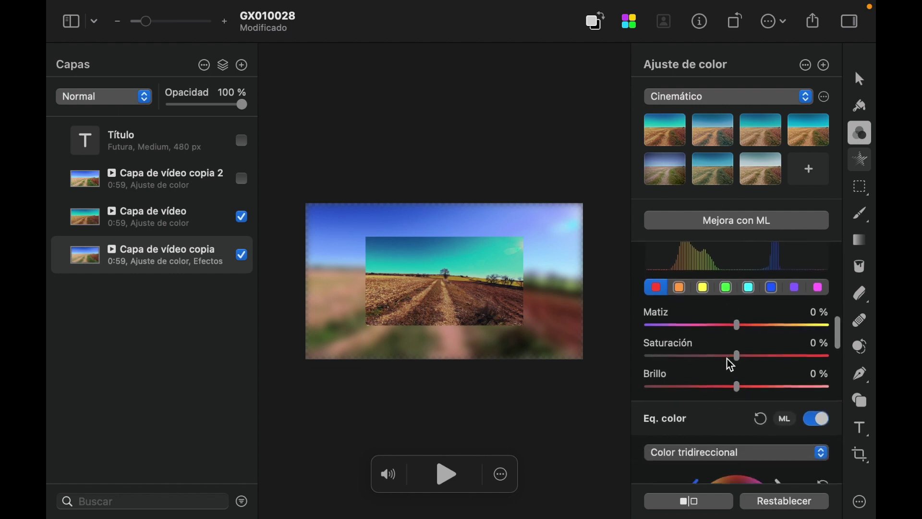
scroll(727, 351, "down", 5)
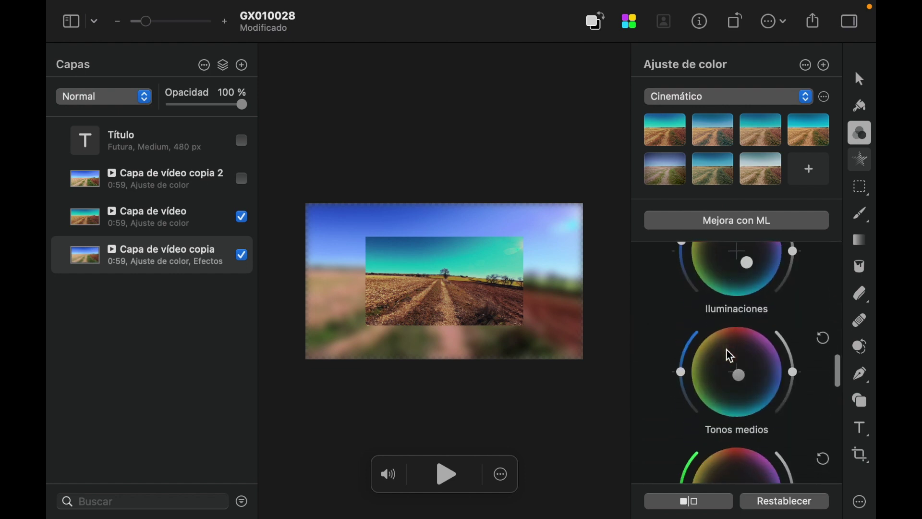
scroll(727, 350, "down", 4)
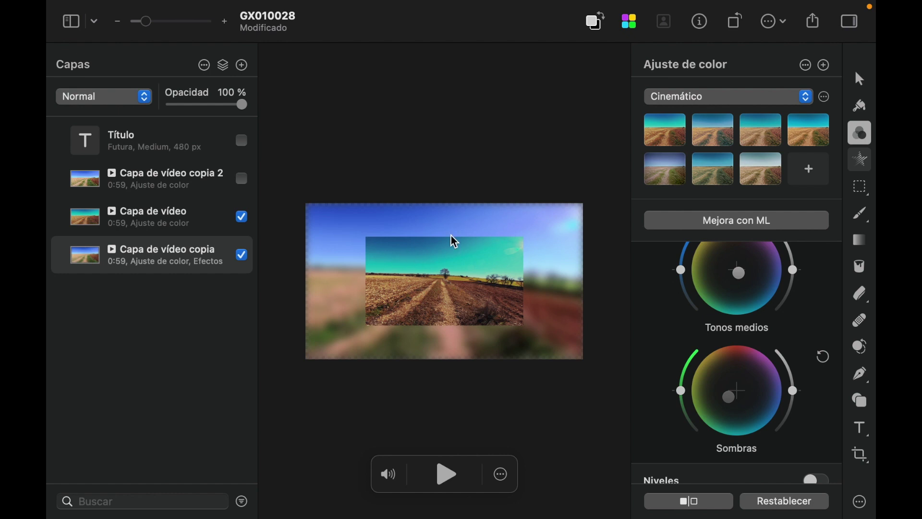
Step: Examine the video export settings and the available file formats, keeping MP4, and close the export dialog without exporting
left_click(200, 11)
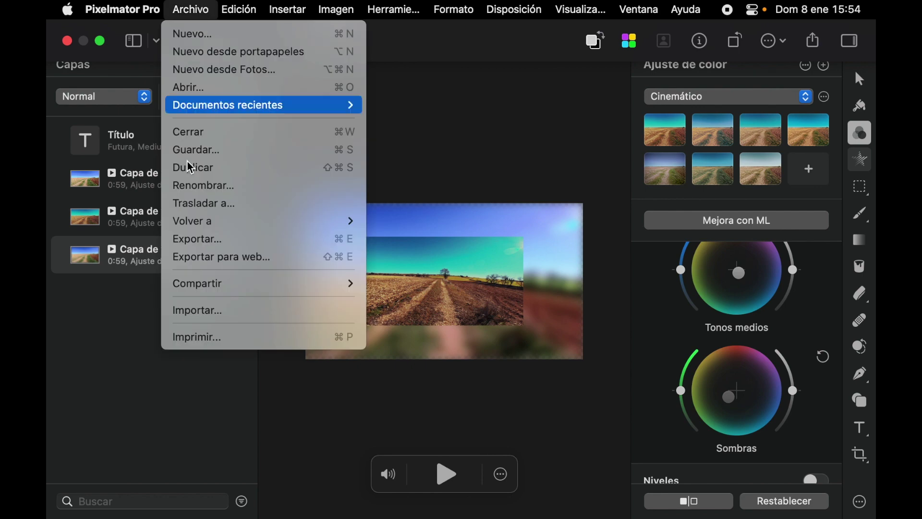
left_click(217, 243)
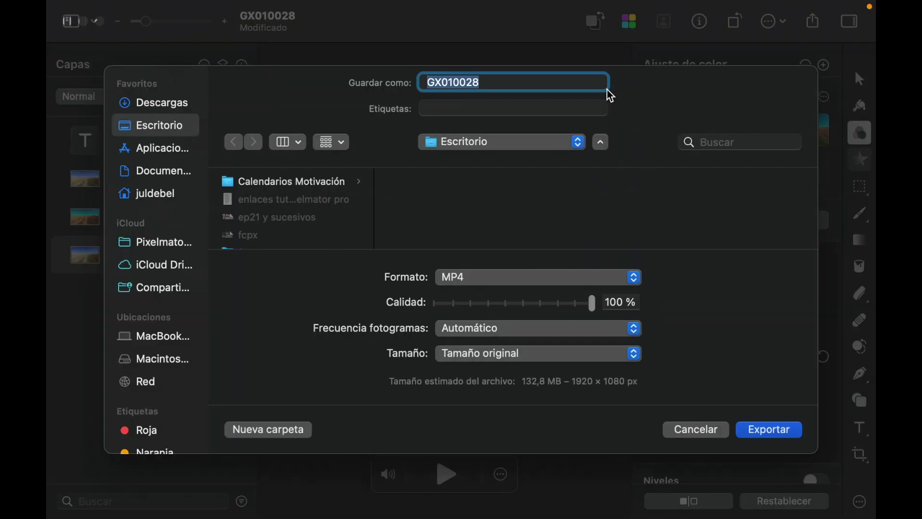
left_click(546, 86)
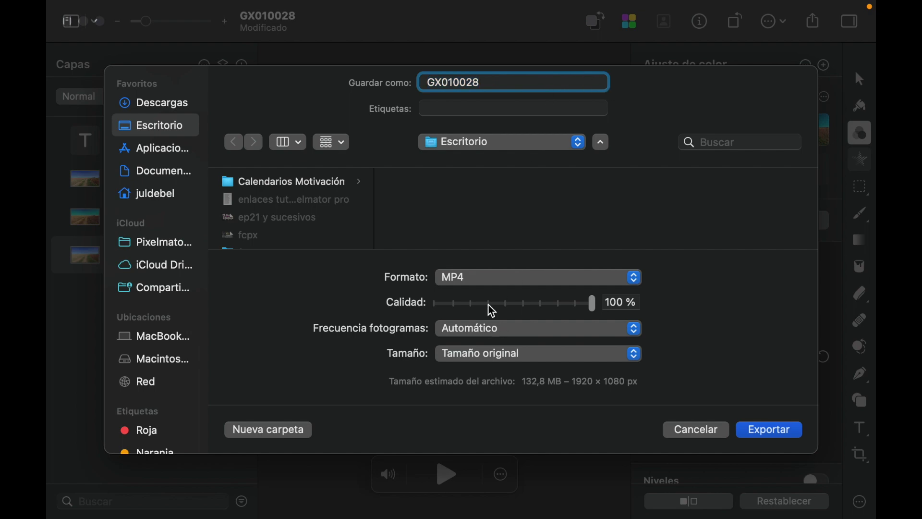
left_click(493, 278)
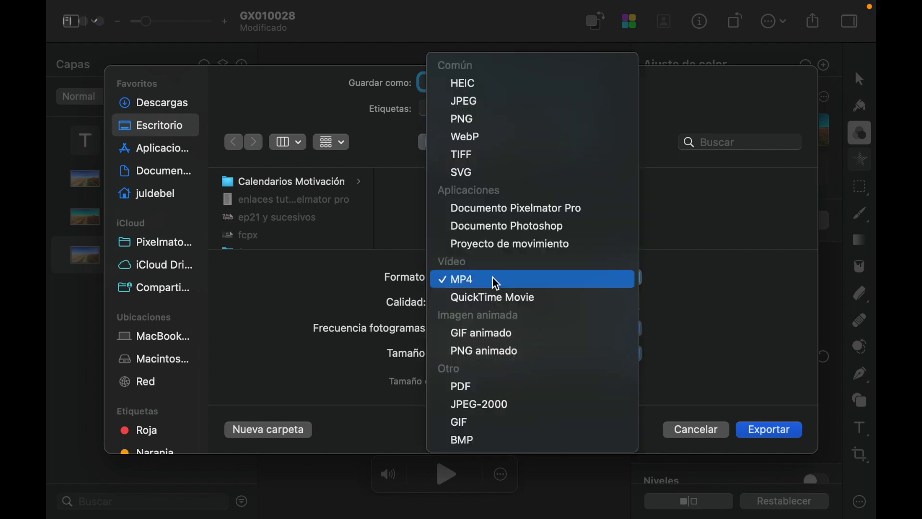
left_click(708, 433)
left_click(708, 433)
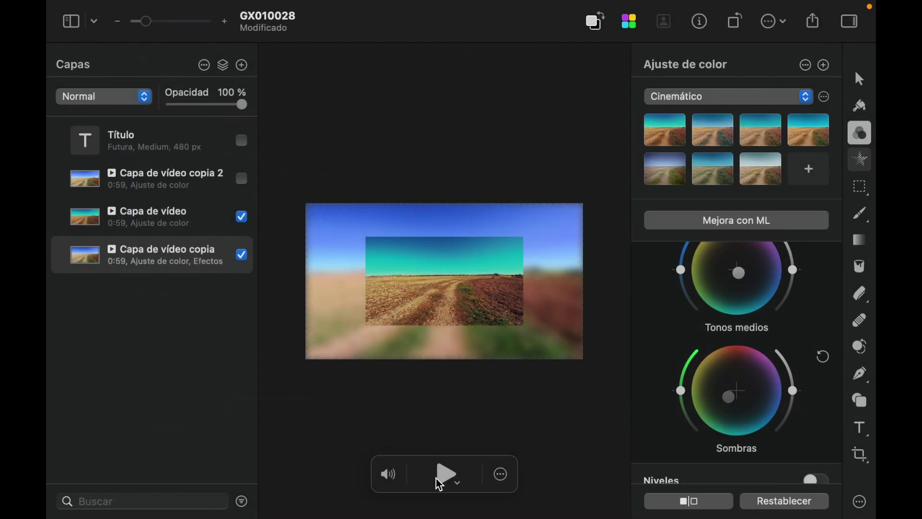